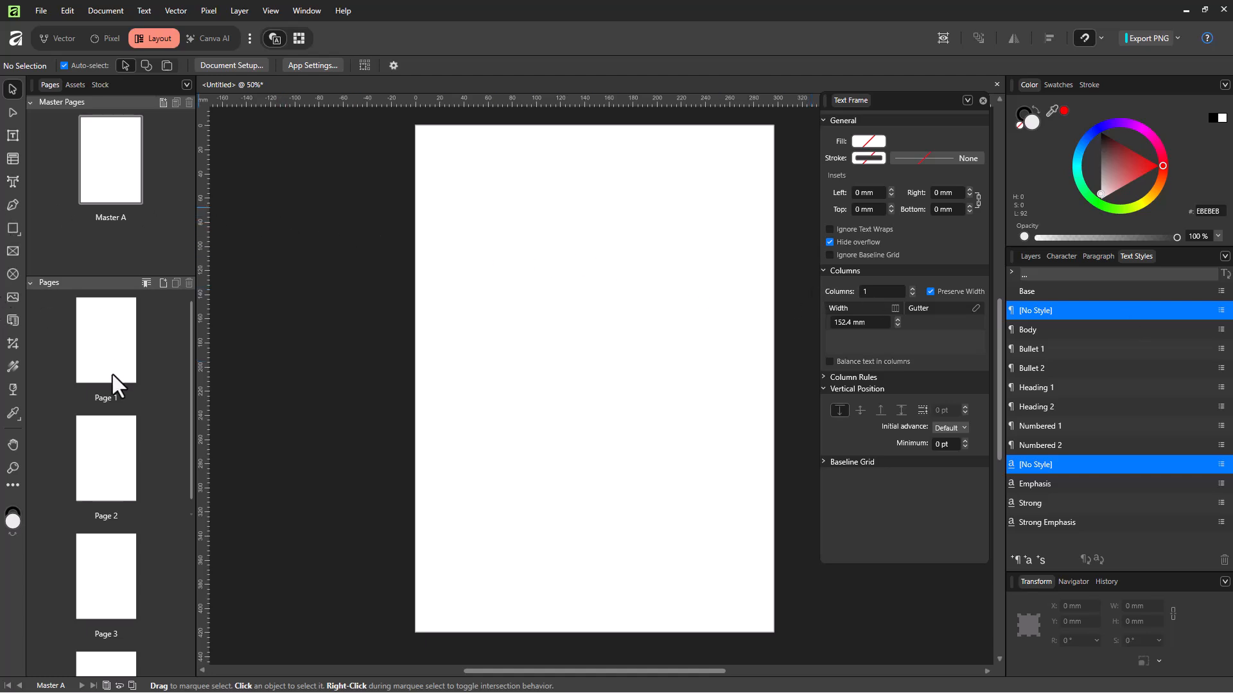
- Open Master A for editing and draw a text frame about 28 × 20 mm near the page's lower-left corner
scroll(113, 375, "down", 3)
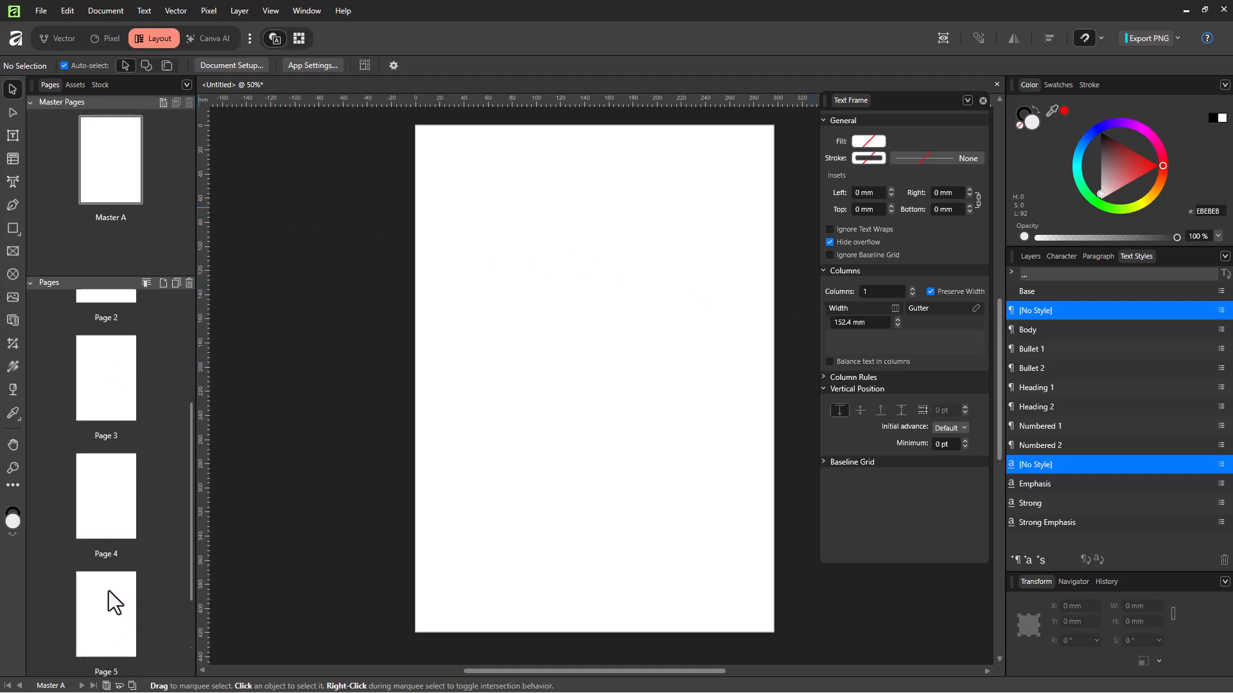
scroll(104, 426, "up", 3)
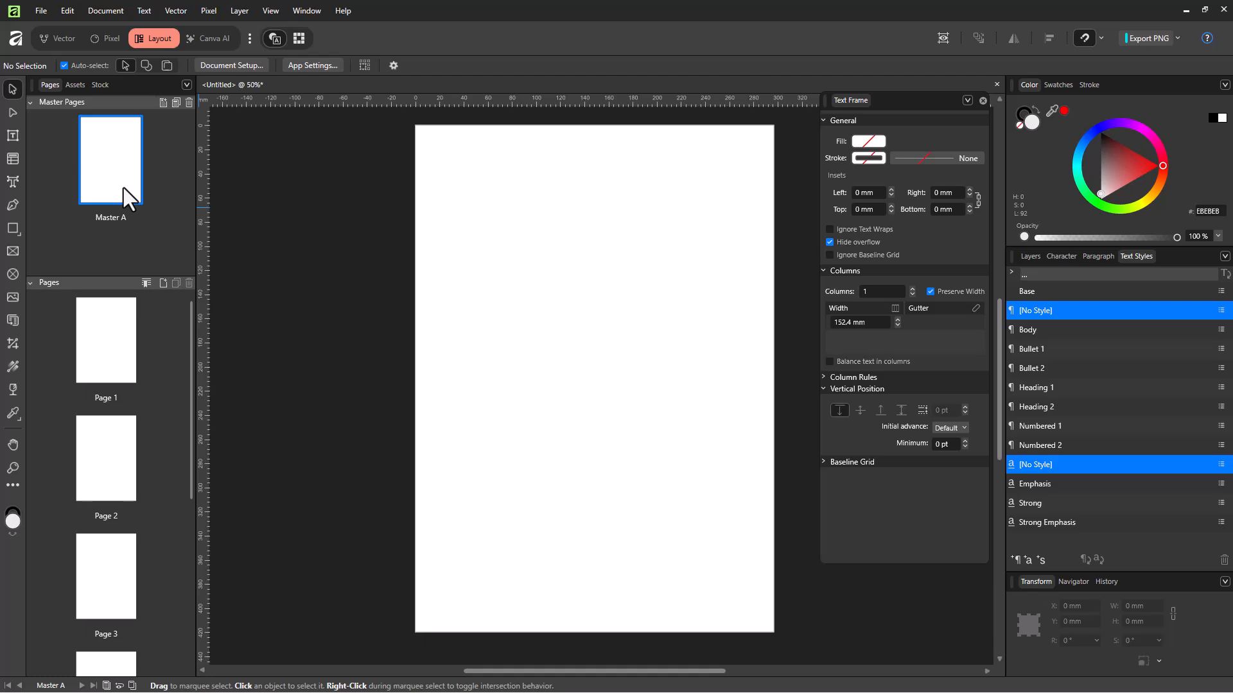
double_click(101, 152)
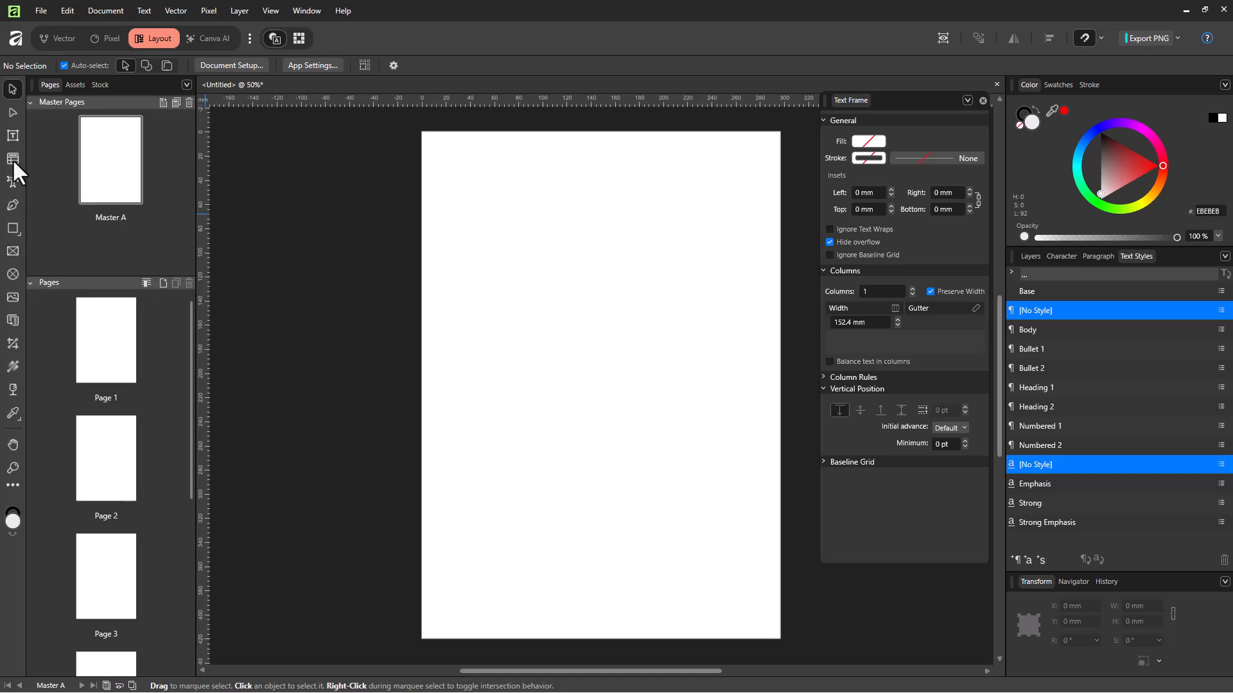
left_click(13, 136)
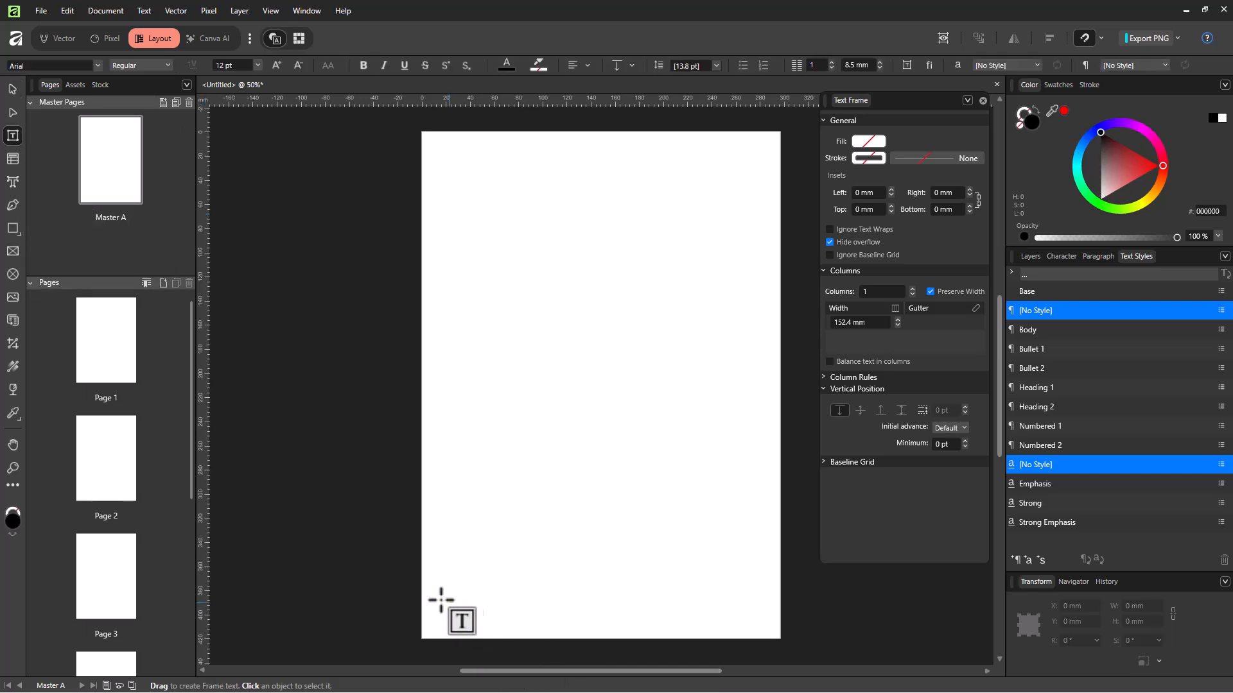
left_click_drag(436, 605, 471, 629)
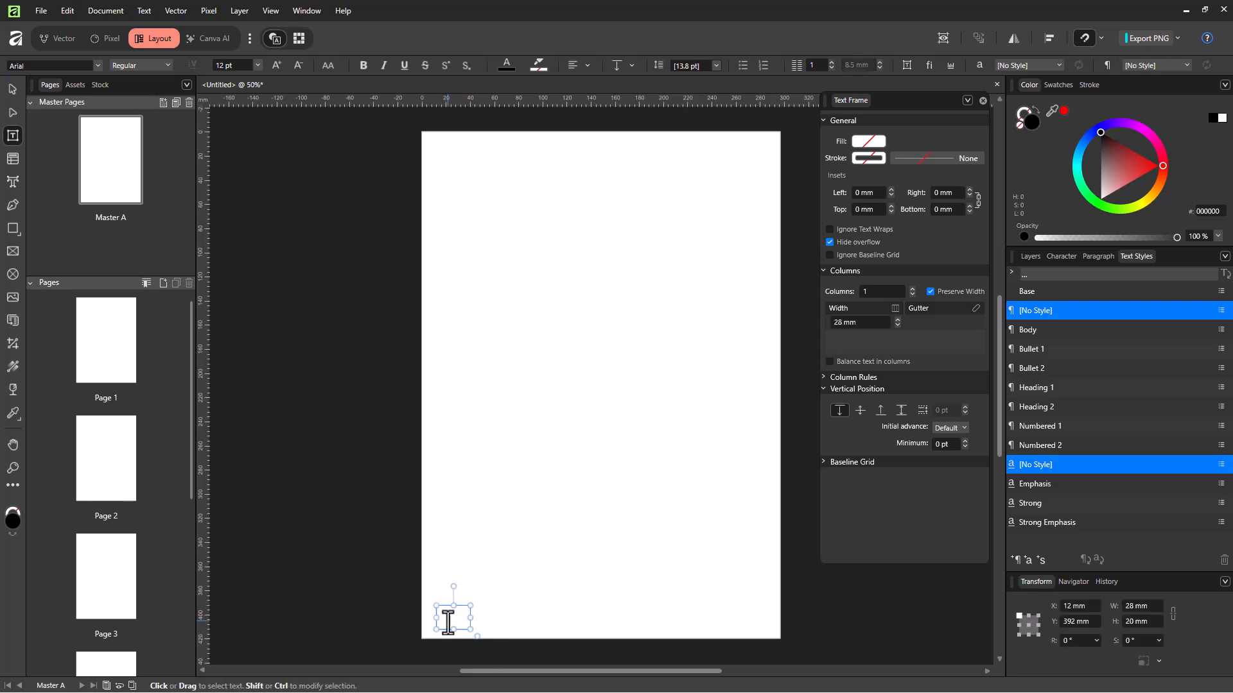
- Insert a Page Number field into the small text frame on the master page
scroll(454, 626, "up", 3)
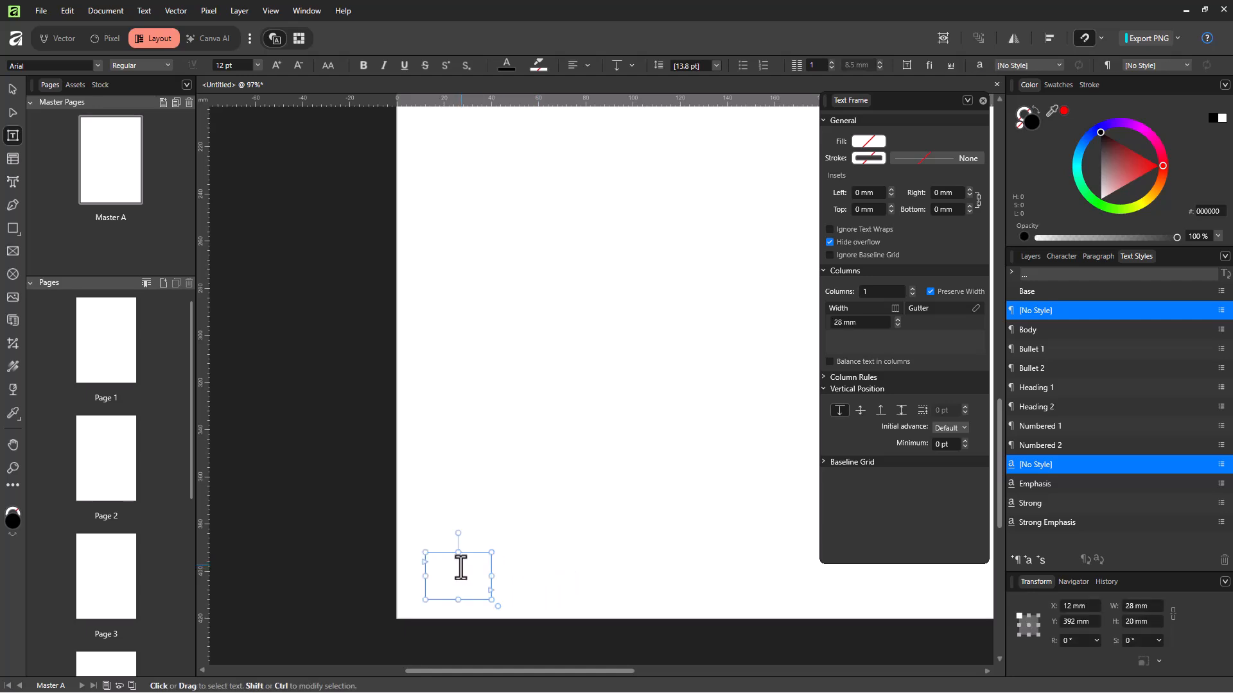
left_click(143, 10)
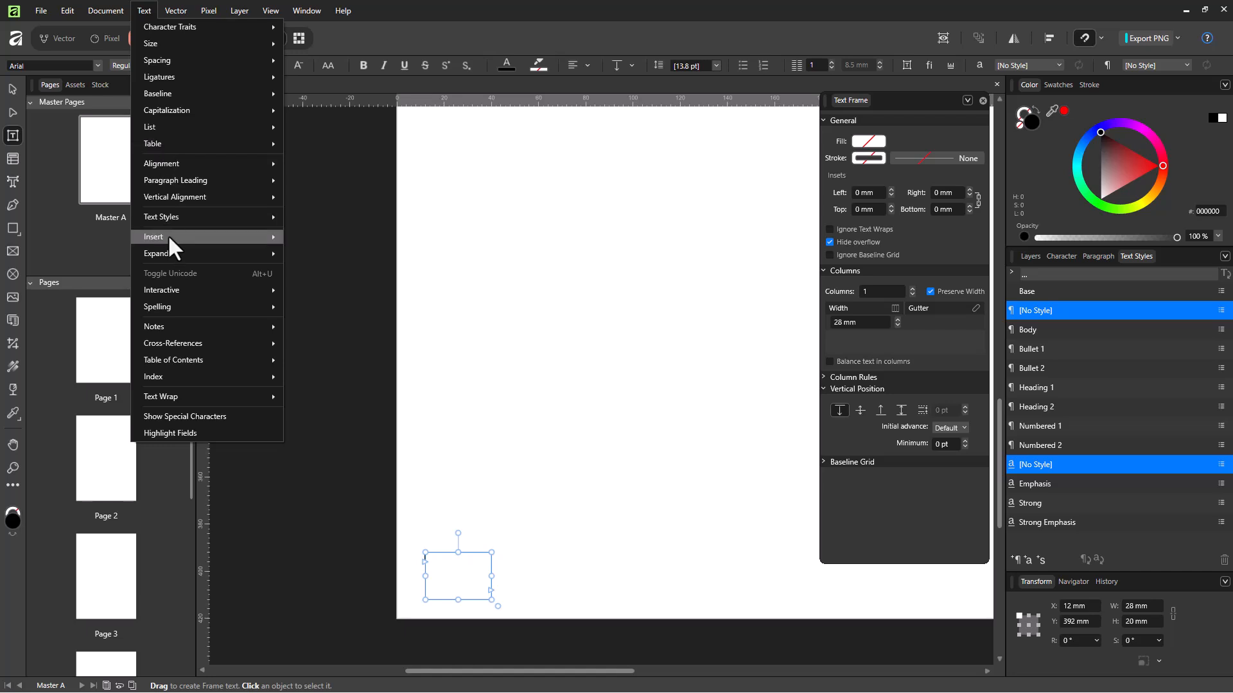
mouse_move(167, 234)
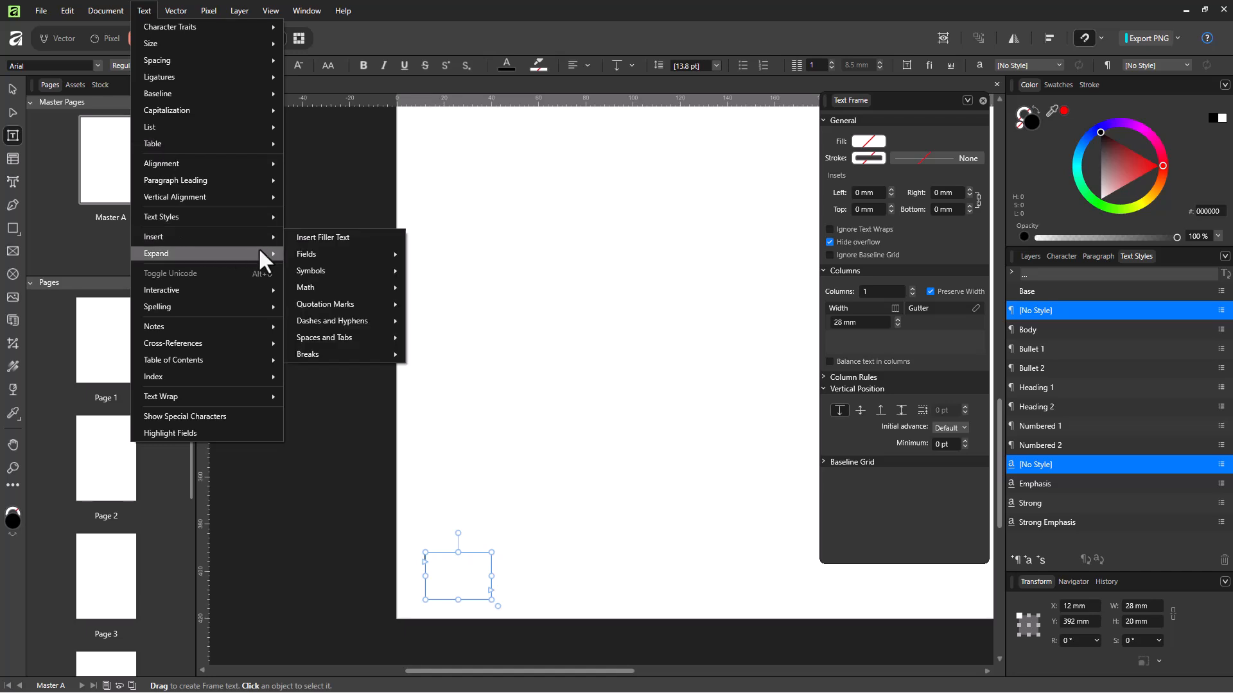
mouse_move(360, 254)
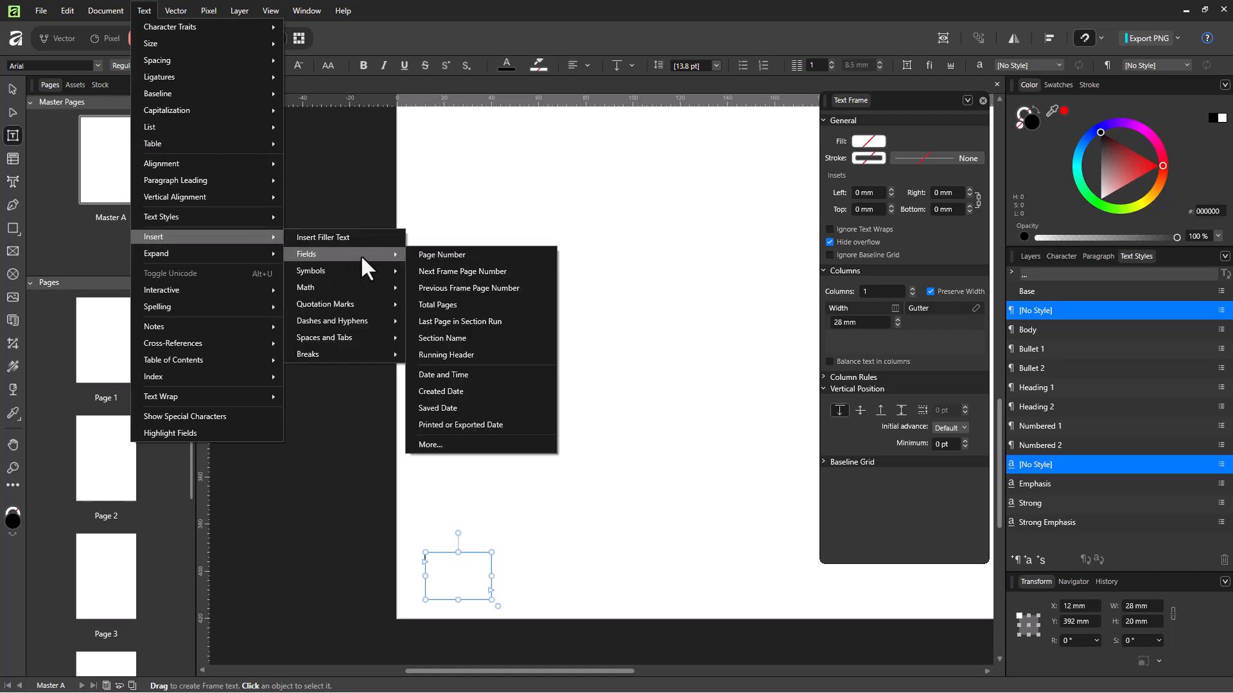
left_click(456, 253)
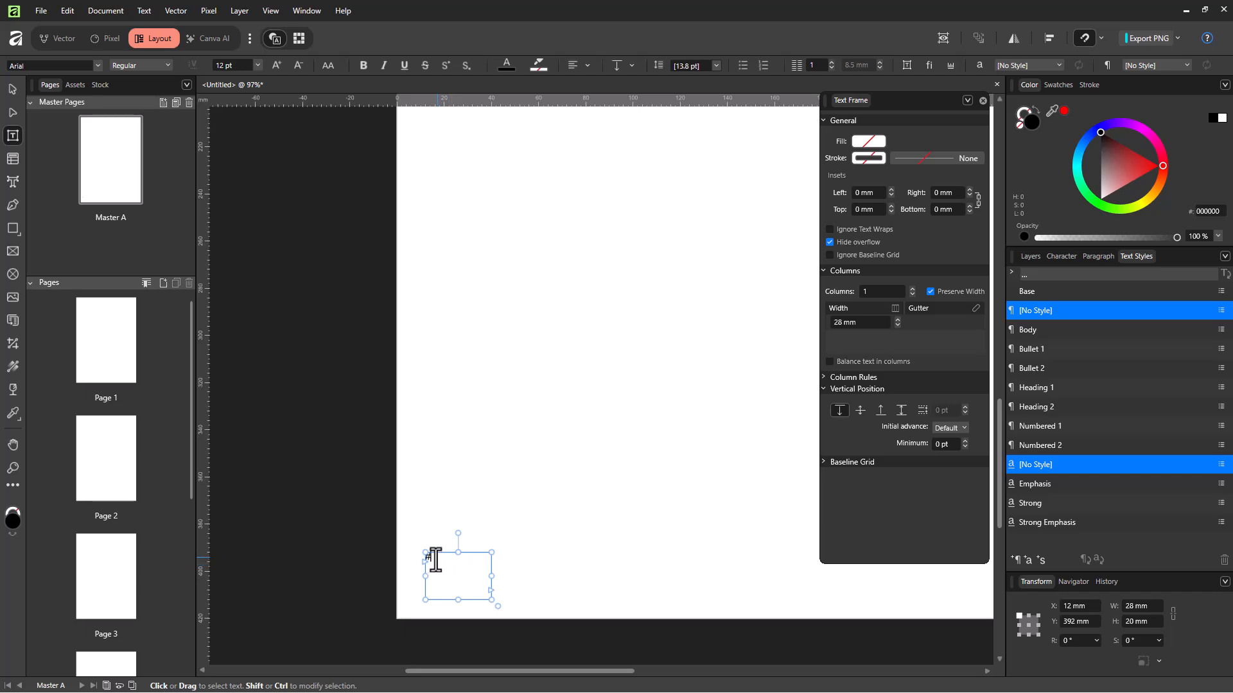
- Format the page number field as 36 pt Bangers in dark red 7F0505
left_click(257, 65)
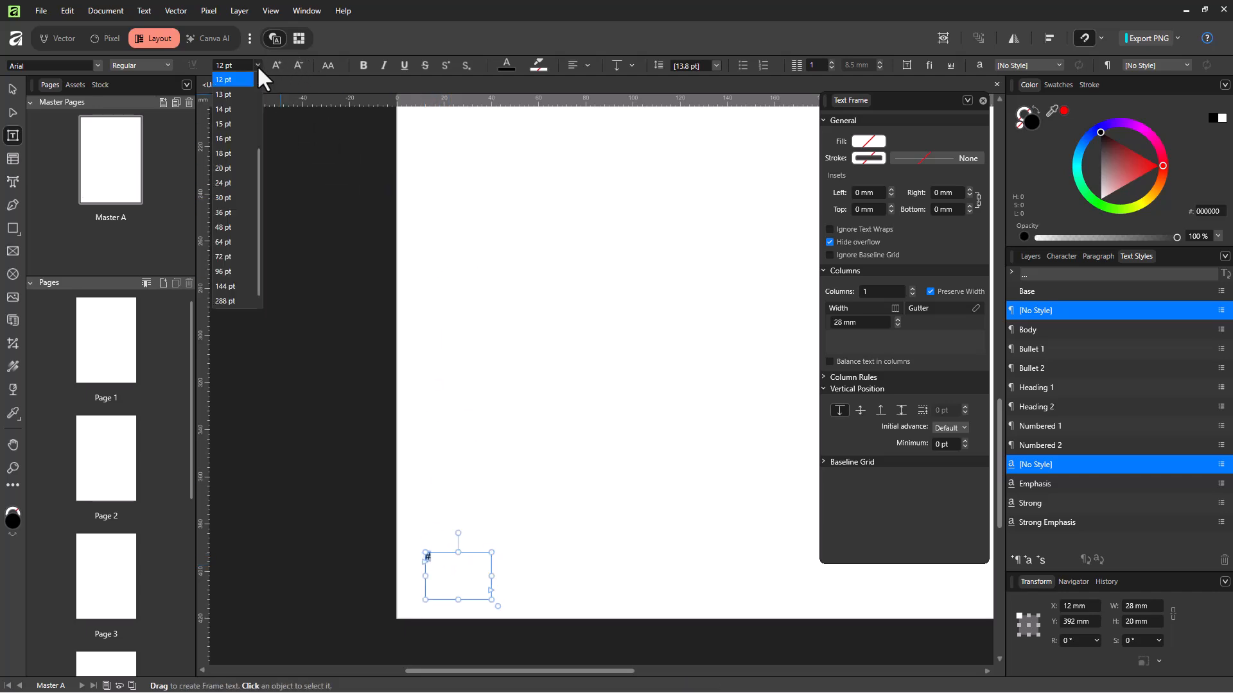
left_click(237, 212)
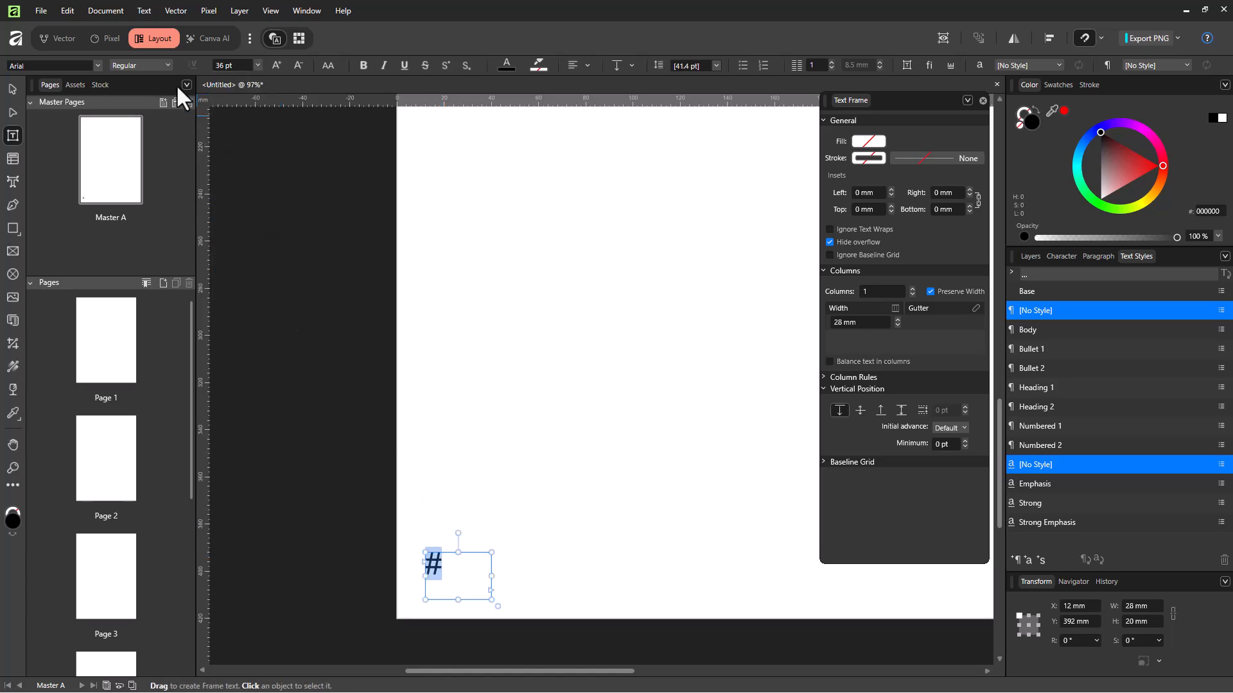
left_click(97, 65)
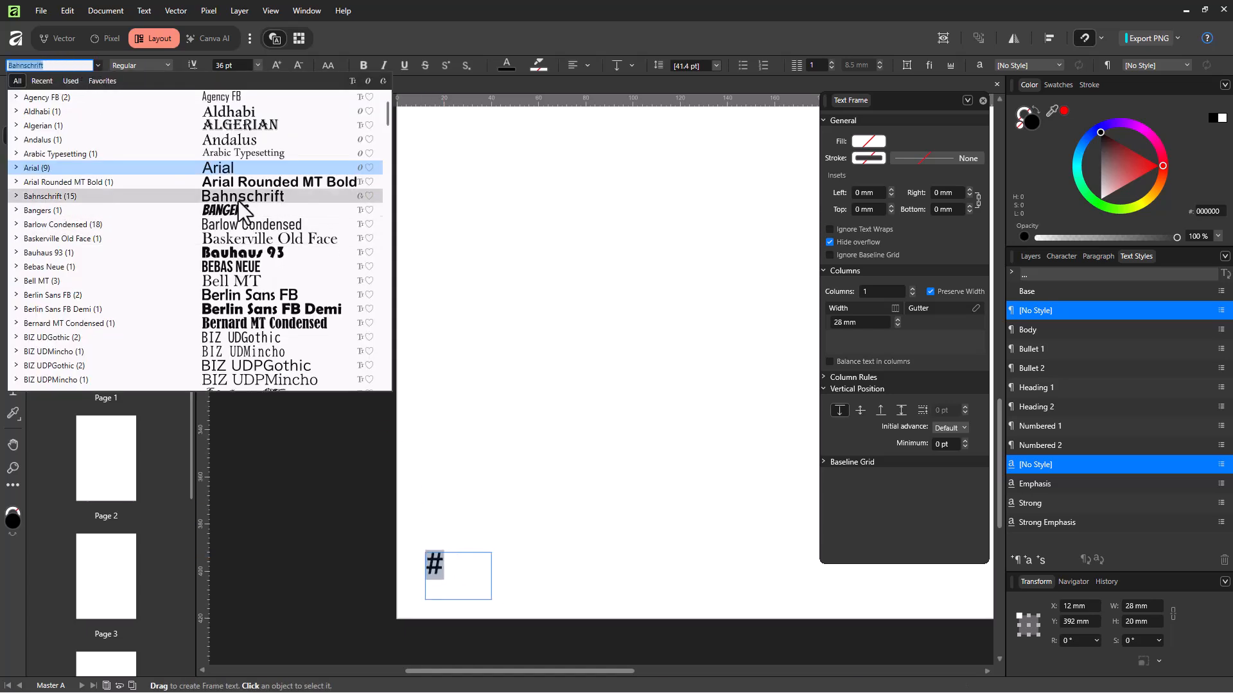
left_click(238, 203)
left_click(457, 565)
left_click_drag(468, 565, 424, 564)
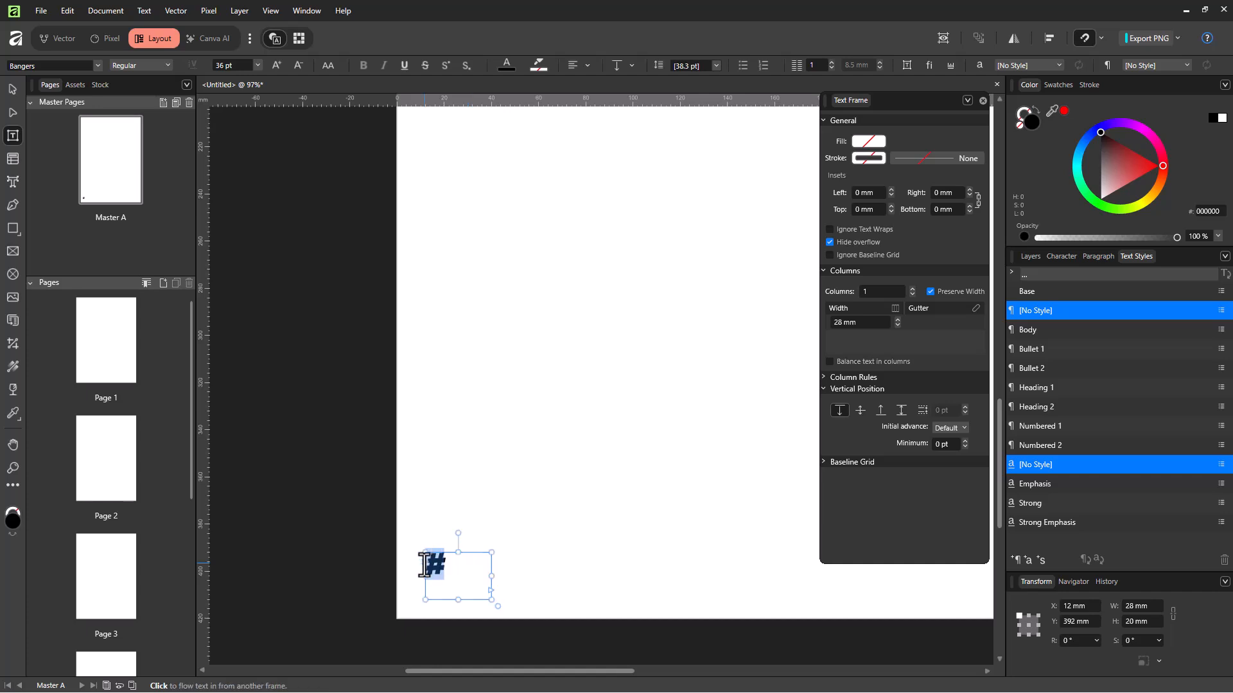
left_click_drag(1120, 158, 1126, 149)
- Select document pages 1 to 6 and apply Master A to all pages
double_click(99, 333)
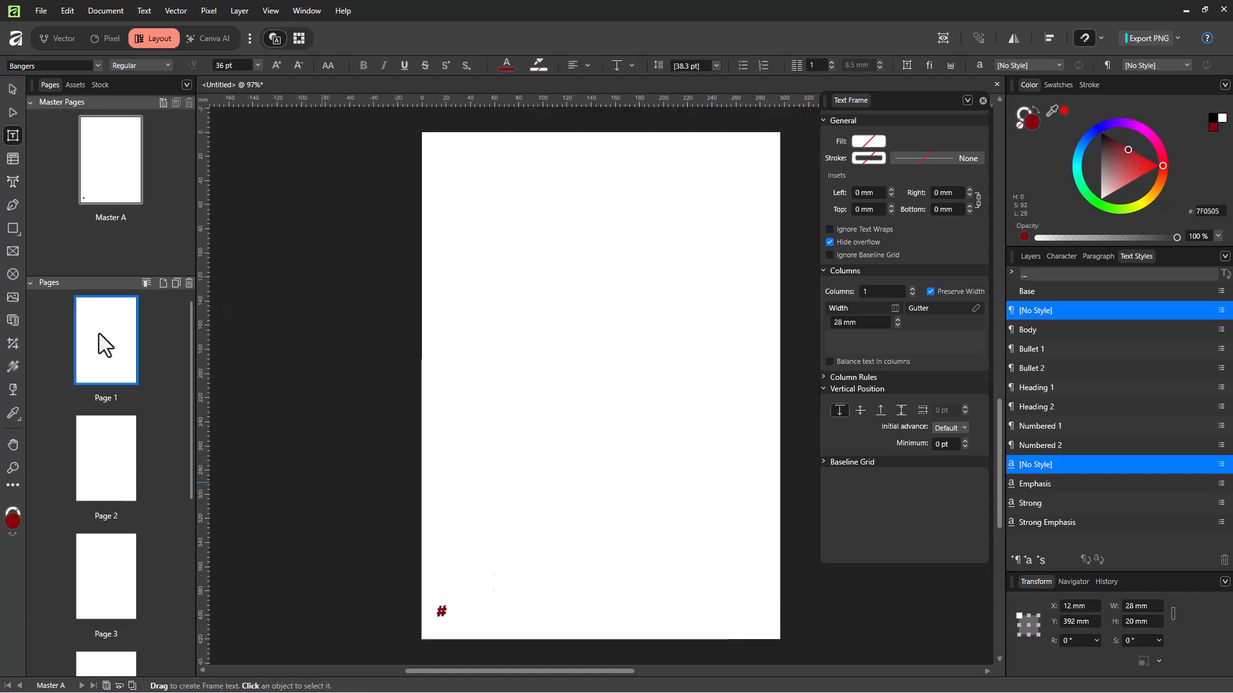
scroll(457, 453, "down", 3)
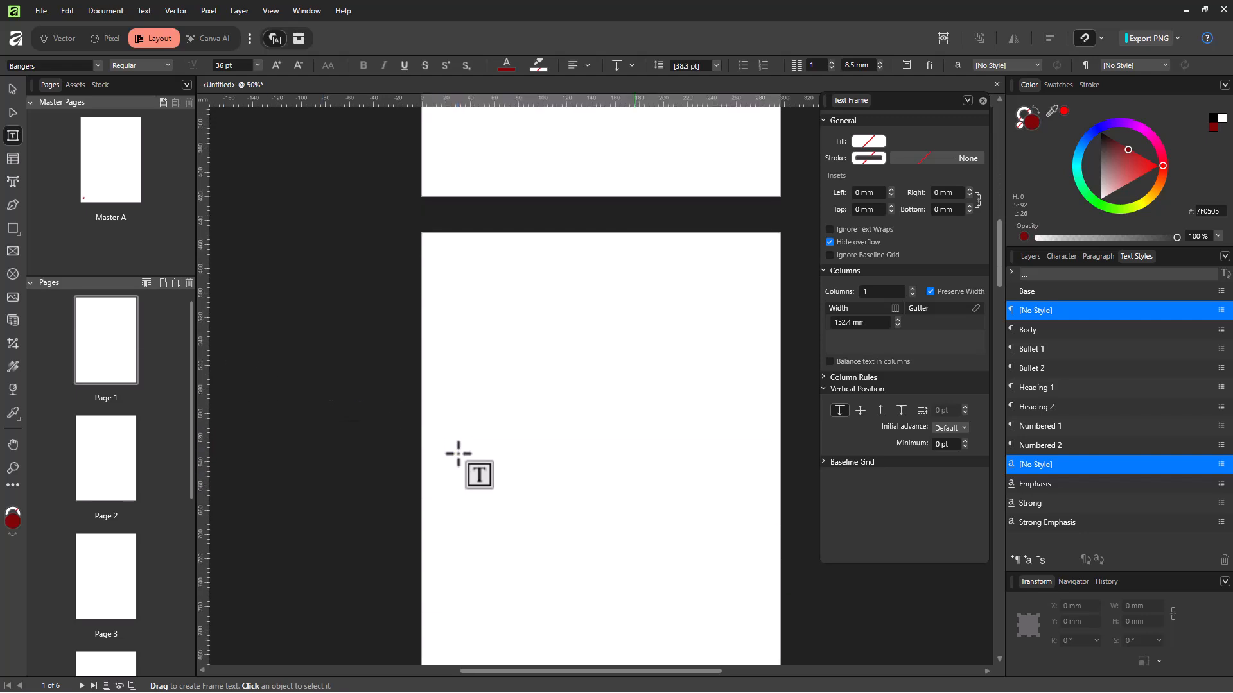
scroll(378, 432, "up", 1)
scroll(135, 558, "down", 5)
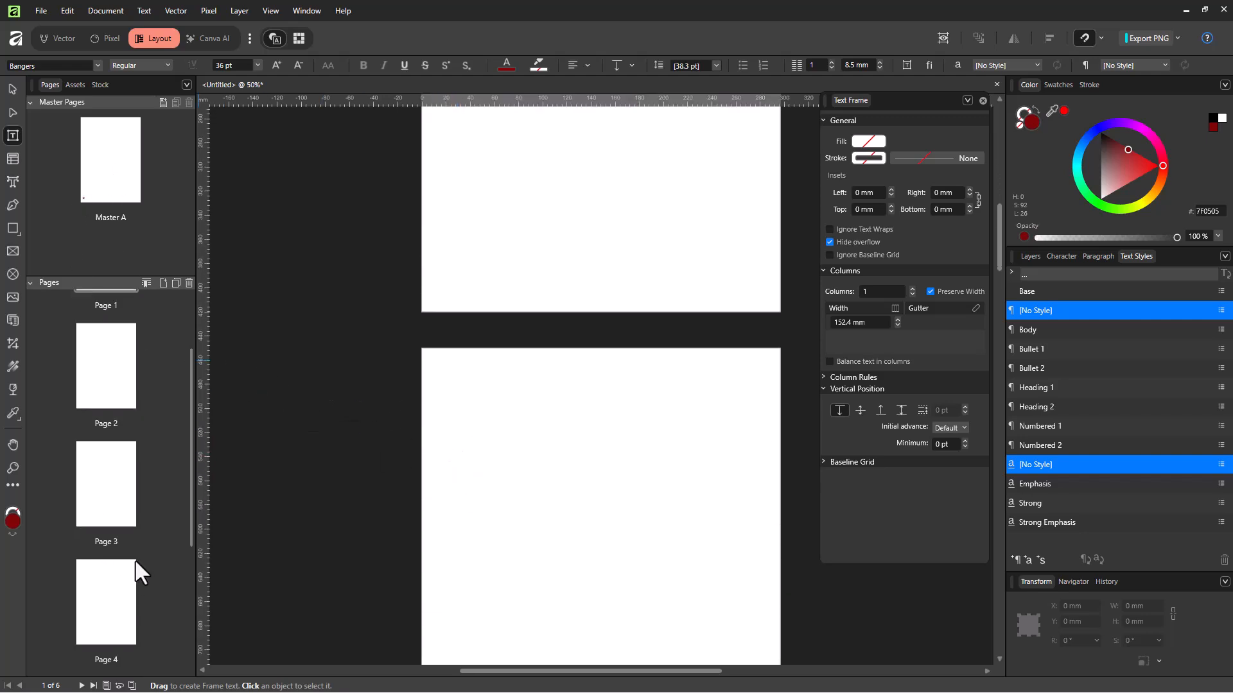
left_click(116, 604)
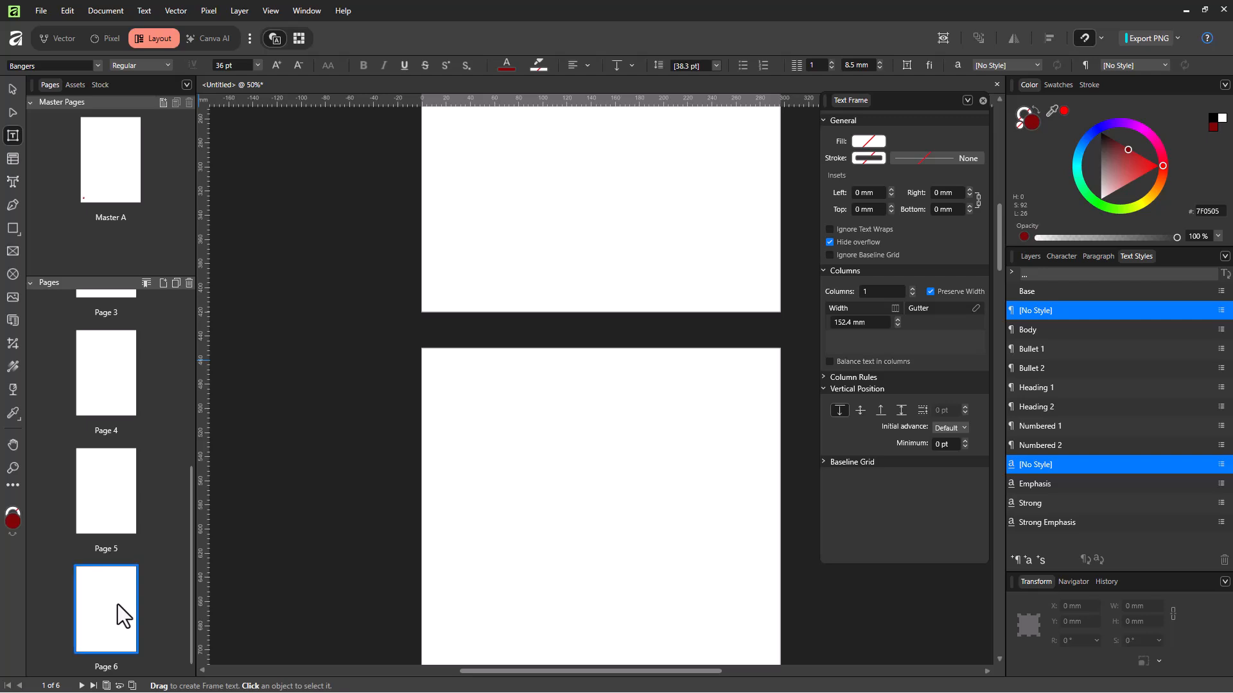
scroll(120, 599, "up", 5)
left_click(109, 345, "shift")
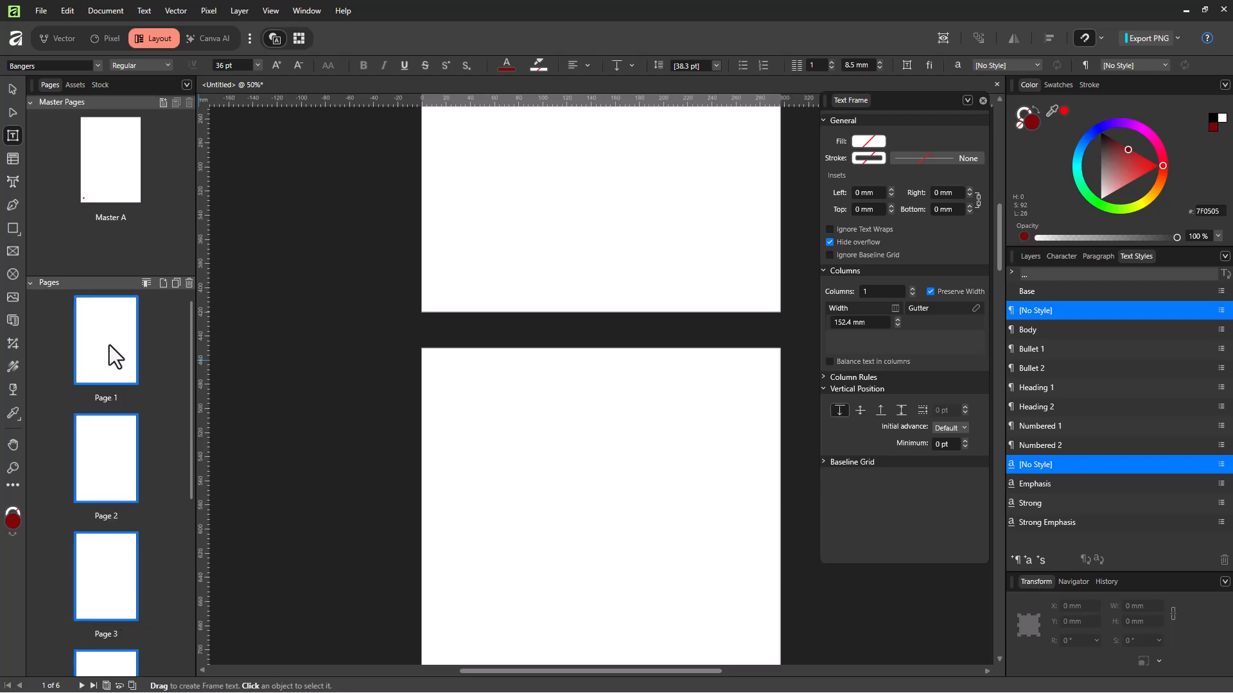
right_click(109, 321)
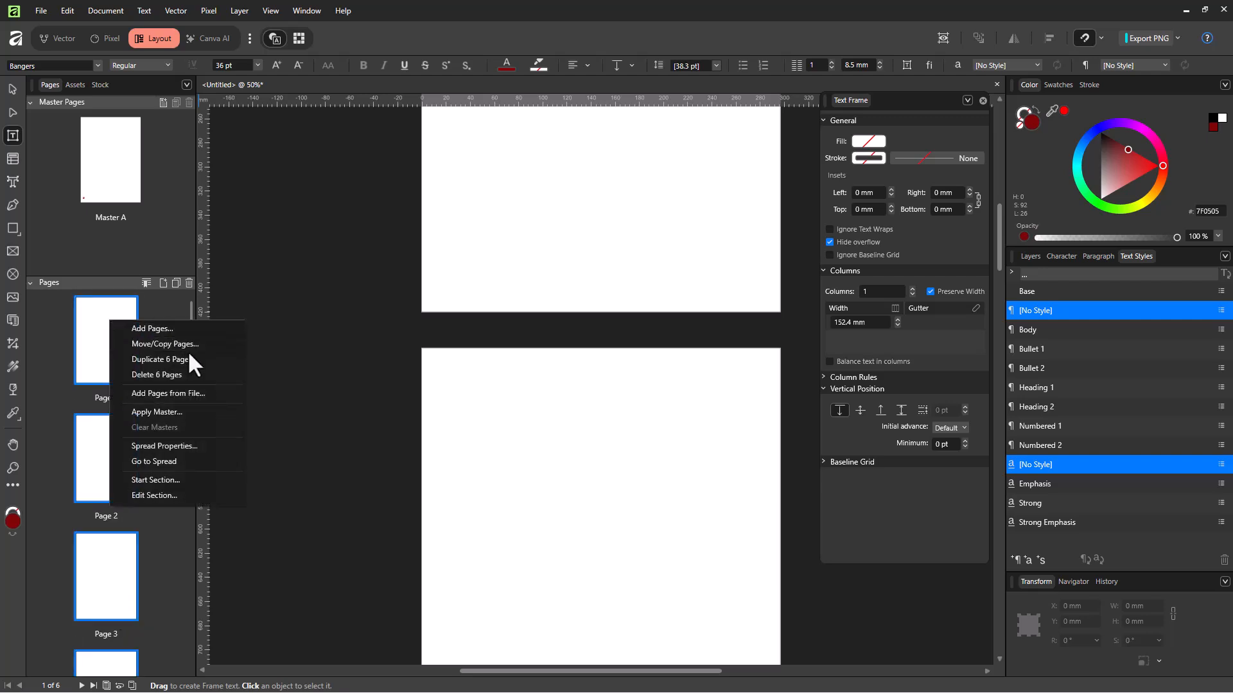
left_click(184, 412)
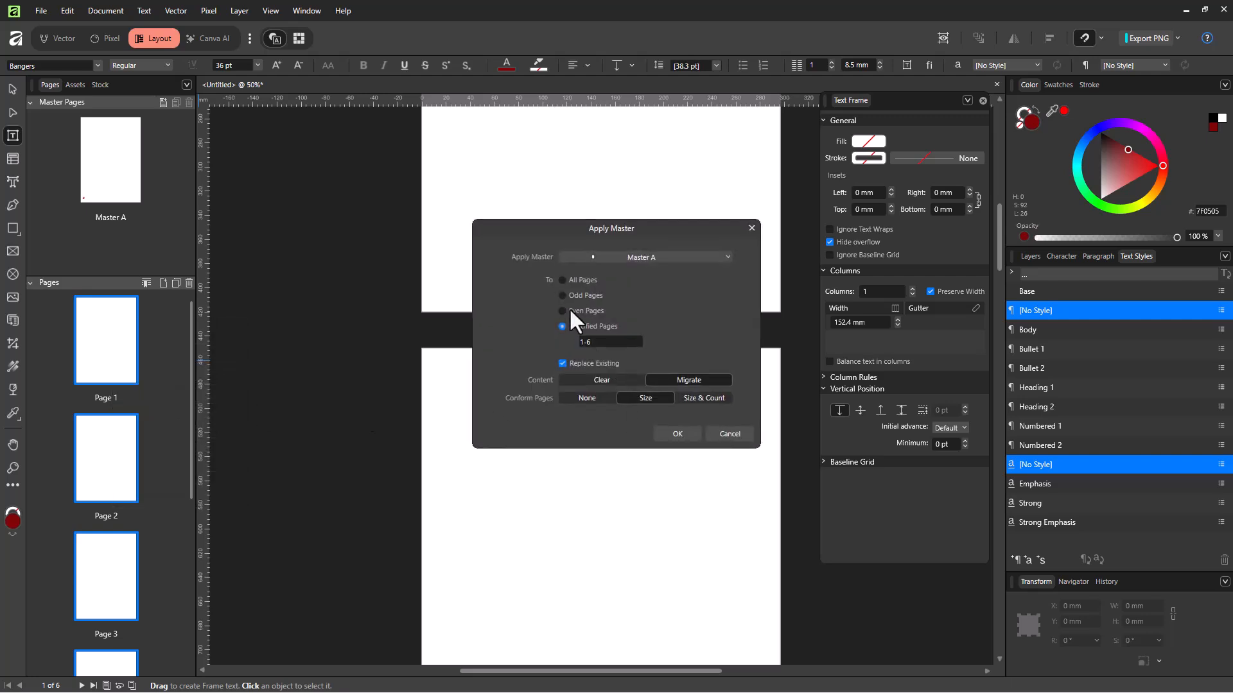
left_click(572, 280)
left_click(677, 434)
- Look through the document pages to check the page number in each lower-left corner
scroll(490, 439, "up", 5)
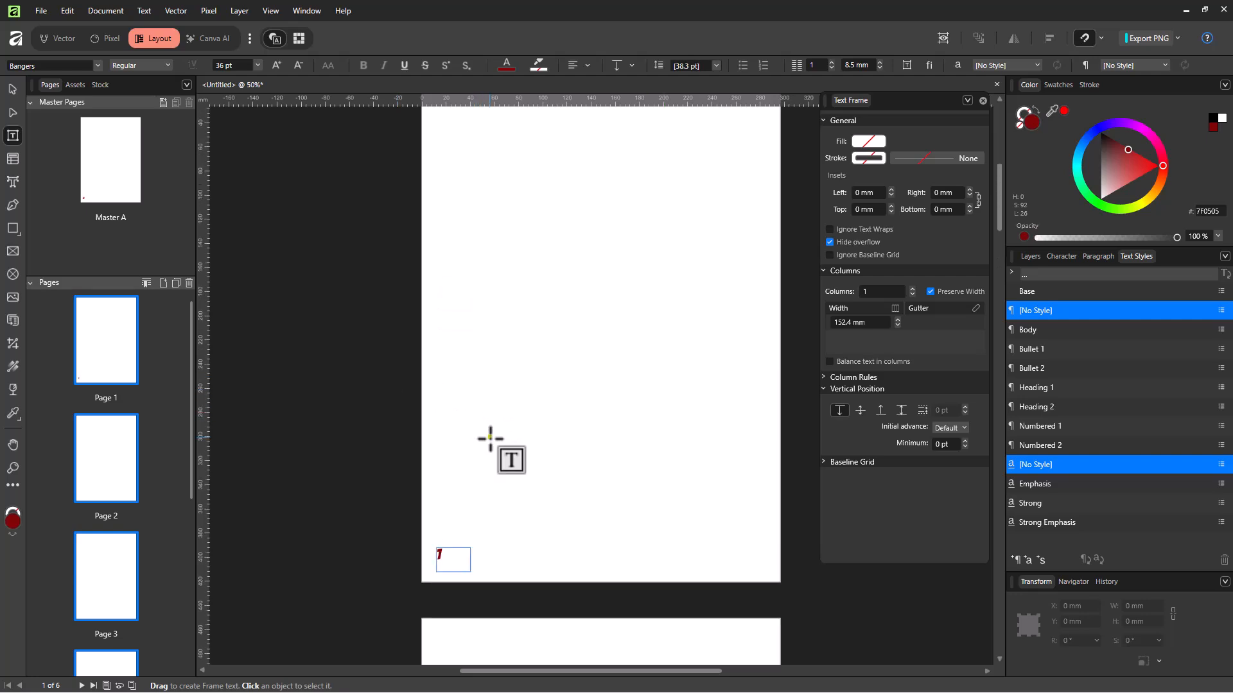
scroll(488, 443, "up", 3)
scroll(478, 461, "down", 5)
scroll(450, 514, "down", 15)
scroll(454, 509, "down", 15)
scroll(459, 494, "down", 14)
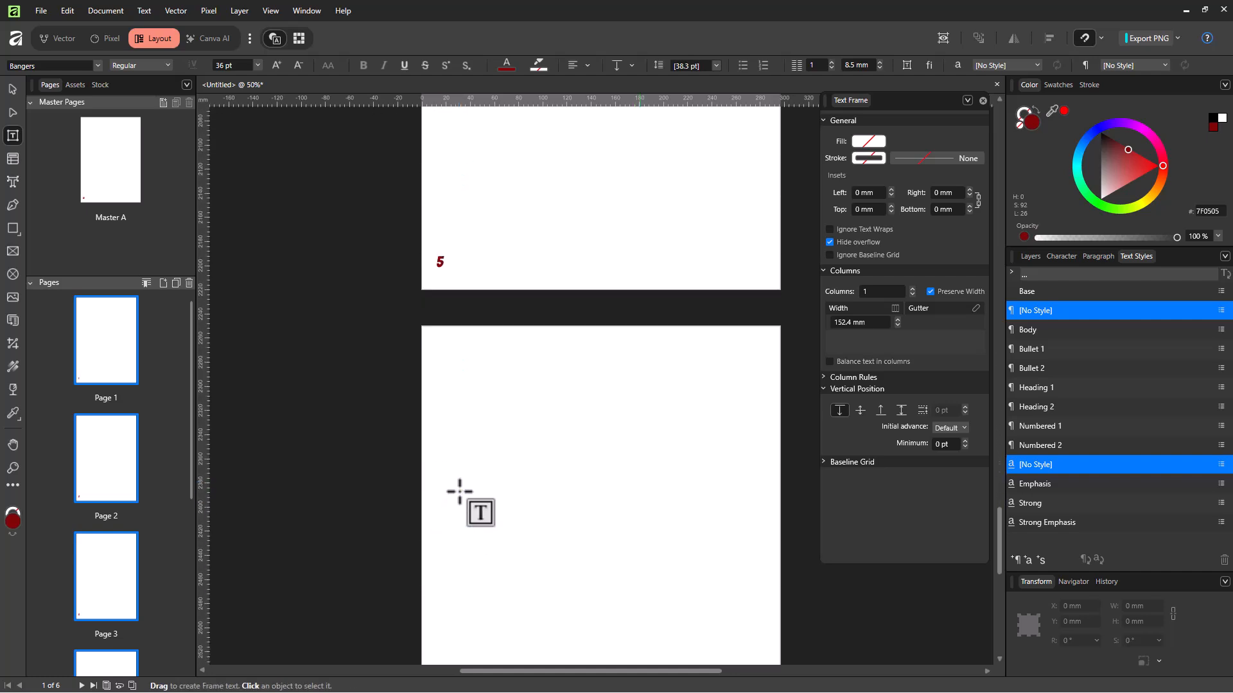
- Reopen Master A and draw a second text frame about 108 × 36 mm above the page number
double_click(97, 150)
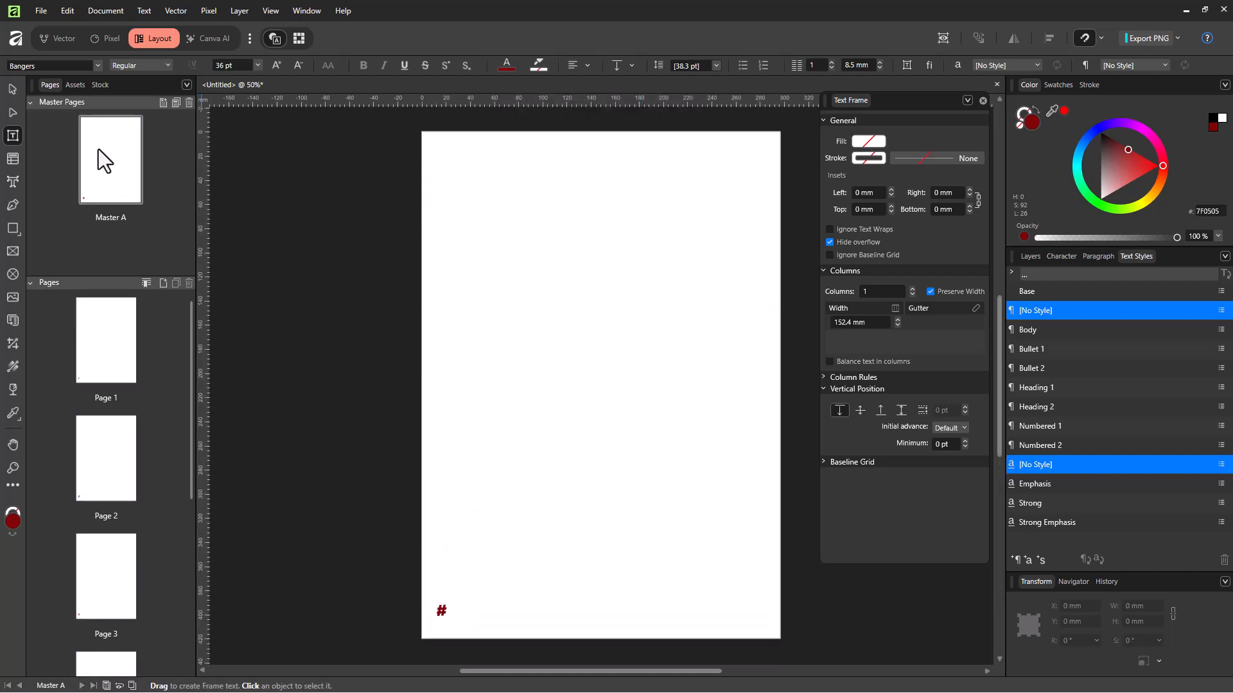
left_click(7, 91)
left_click(455, 618)
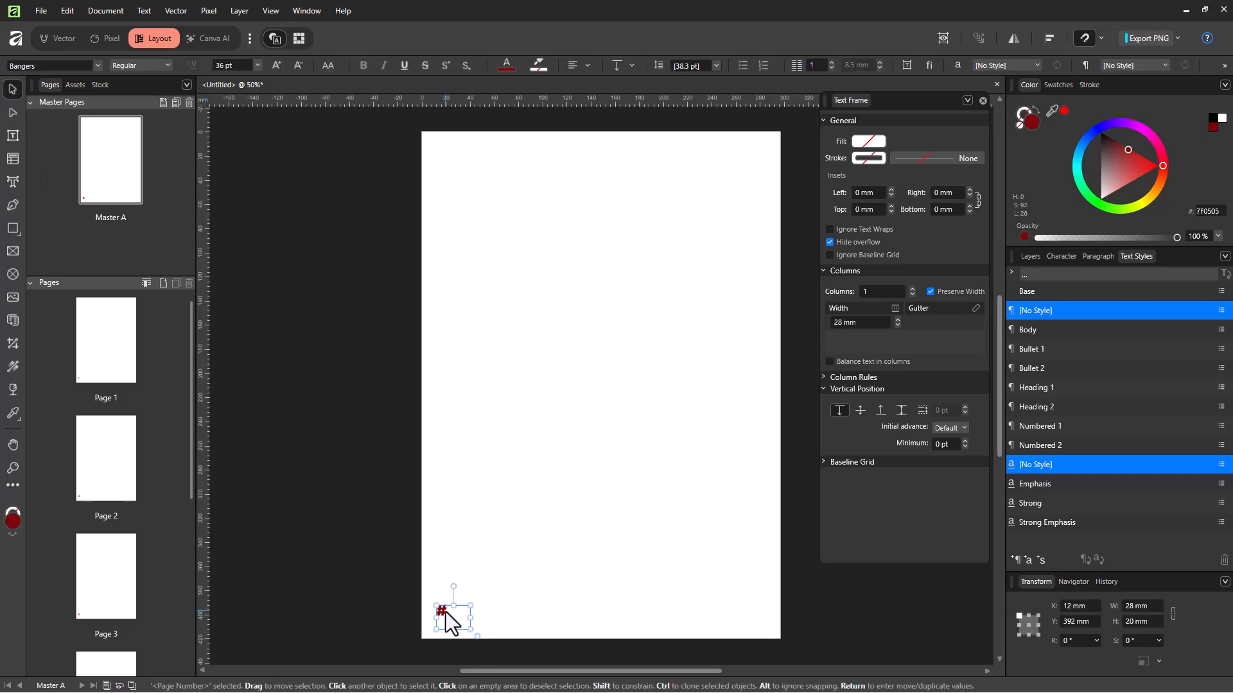
double_click(448, 613)
scroll(447, 613, "up", 3)
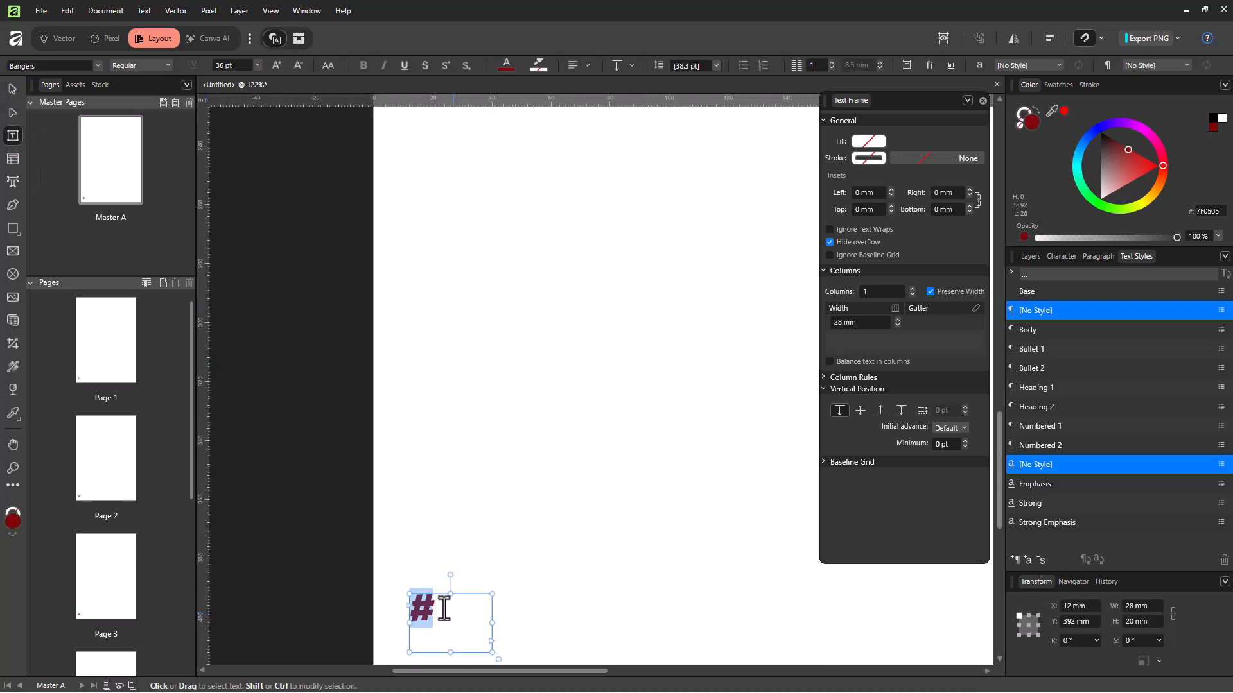
left_click(489, 583)
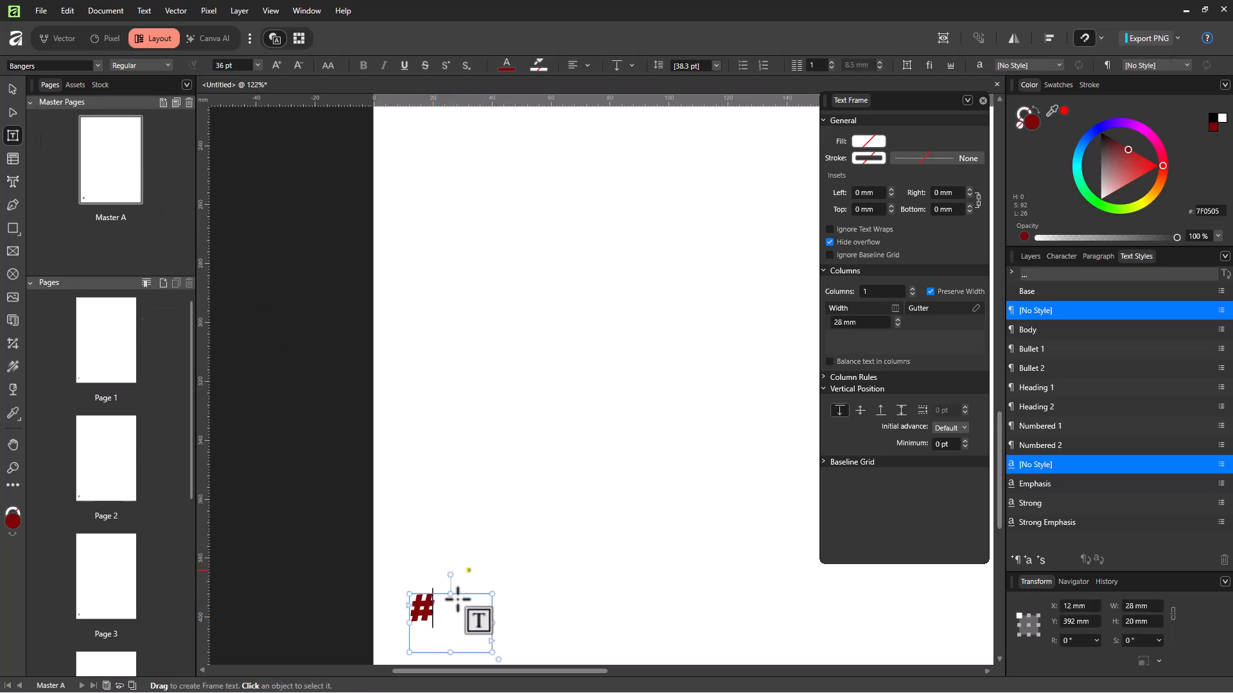
left_click(12, 90)
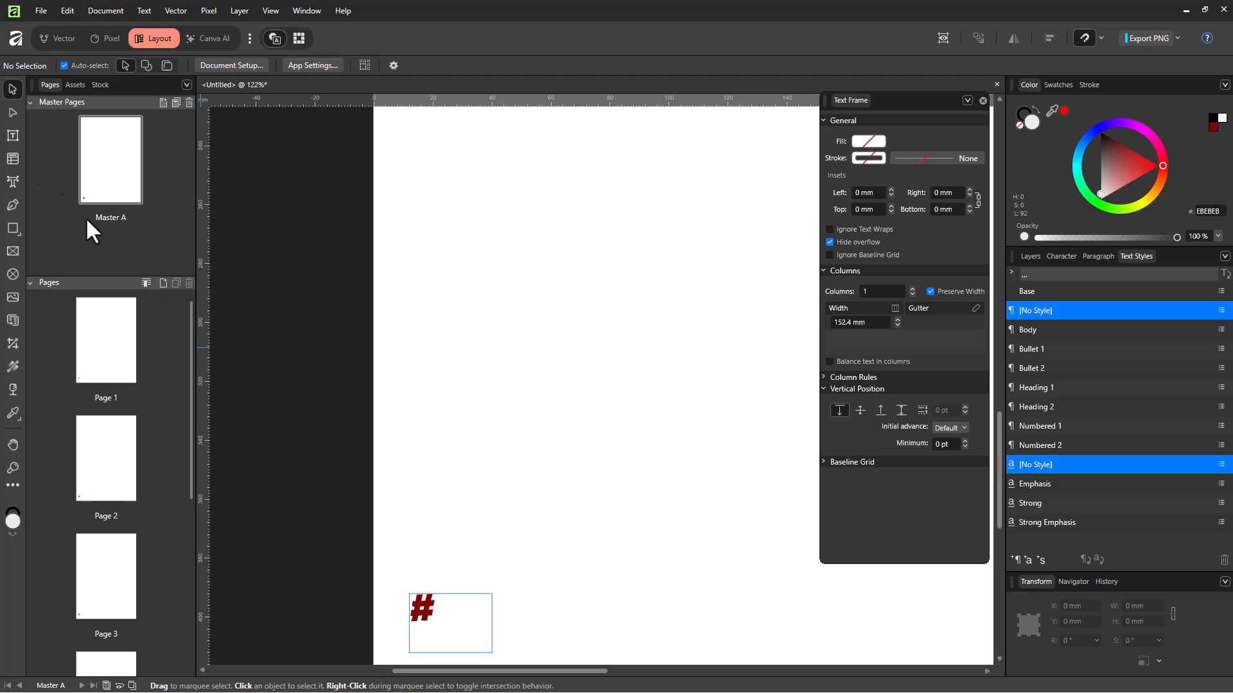
left_click(11, 135)
left_click_drag(399, 251, 716, 357)
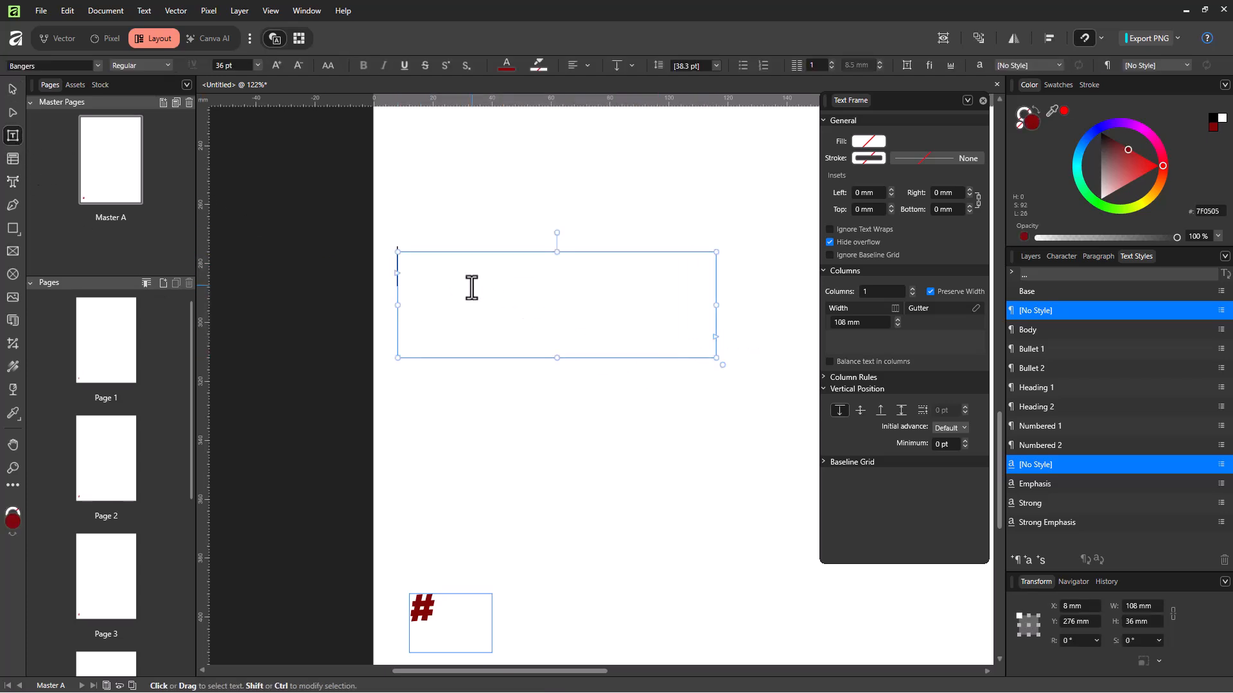
- Insert a Next Frame Page Number field in the new frame, label it NEXT FRAME and start a new line
left_click(144, 10)
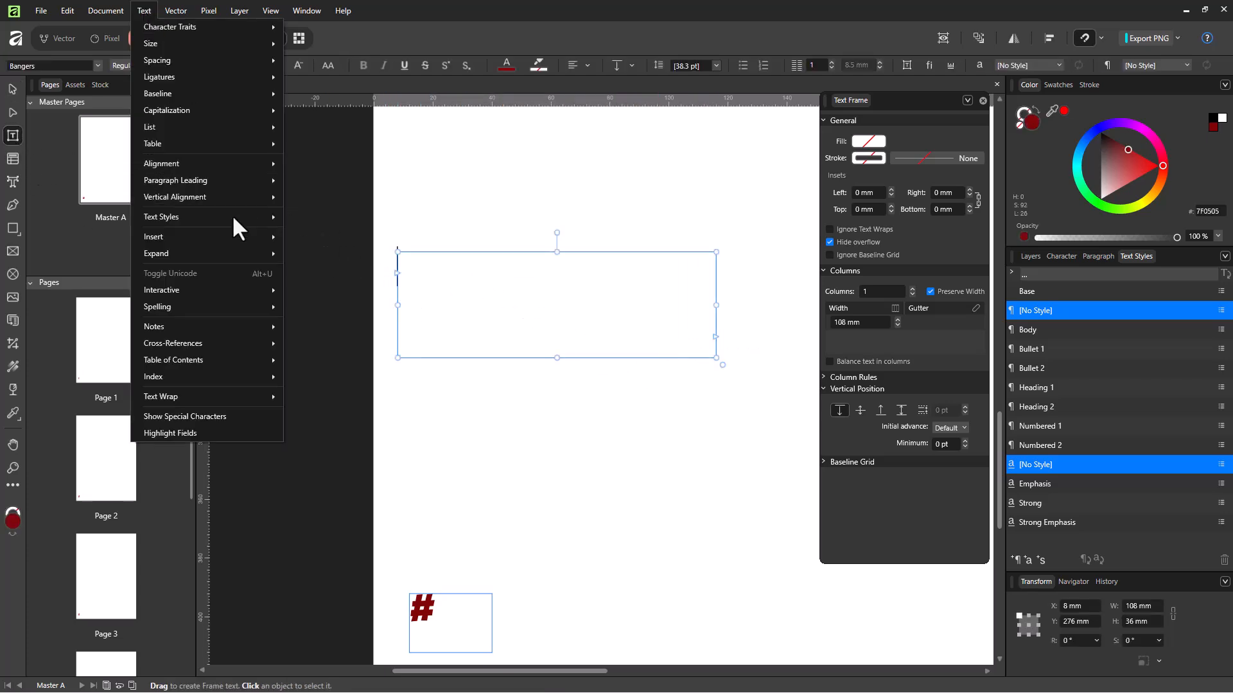
mouse_move(228, 233)
mouse_move(376, 256)
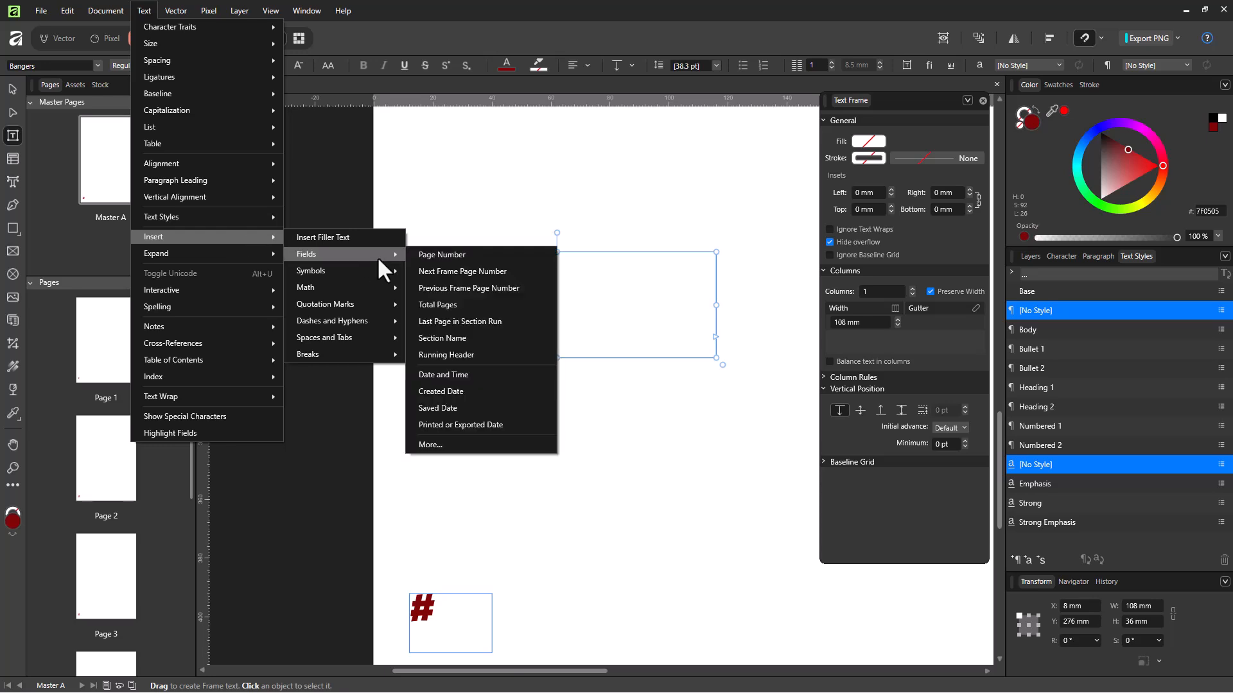
left_click(493, 272)
left_click_drag(423, 261, 403, 264)
left_click(437, 272)
type("NEXT FRAME")
key("Return")
key("Escape")
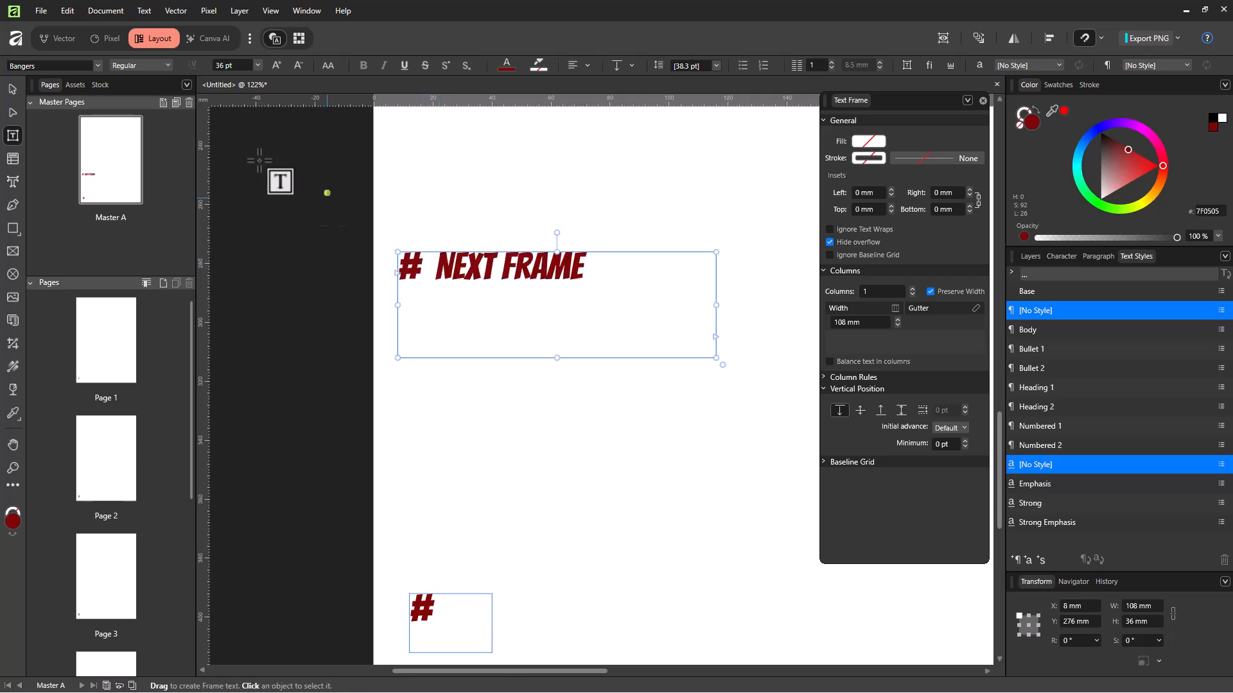
- Insert a Previous Frame Page Number field on the second line of the upper frame and label it PREVIOUS
left_click(143, 11)
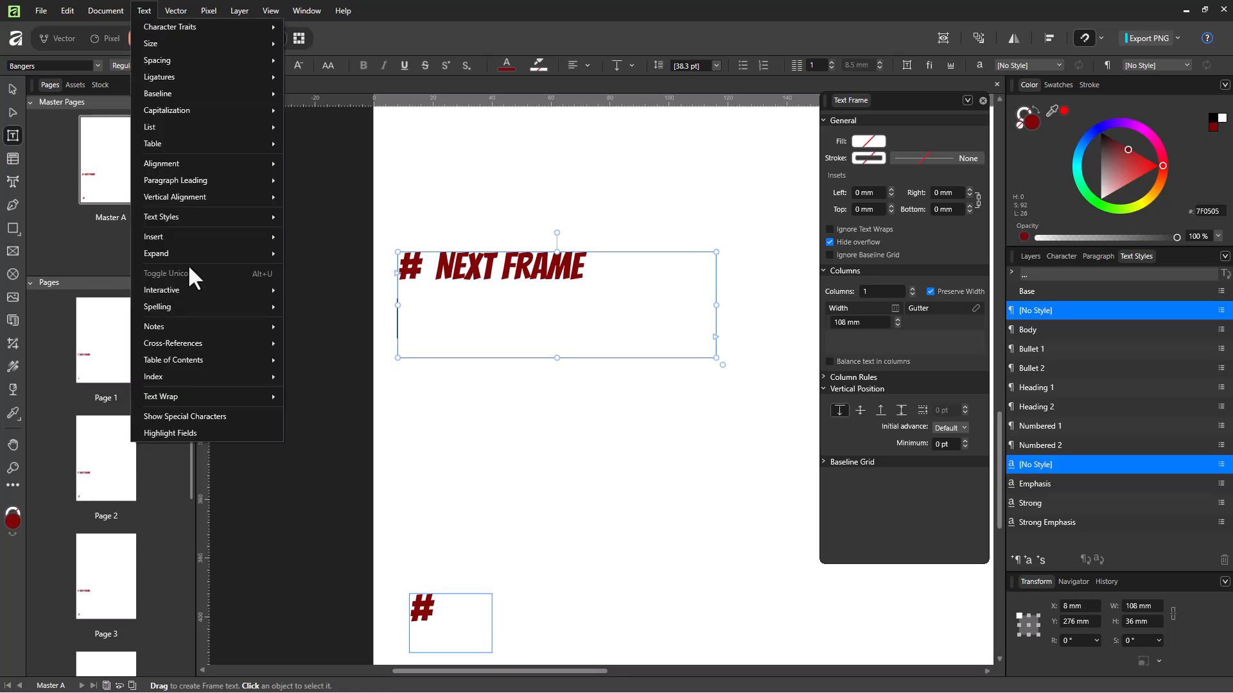
mouse_move(202, 237)
mouse_move(333, 260)
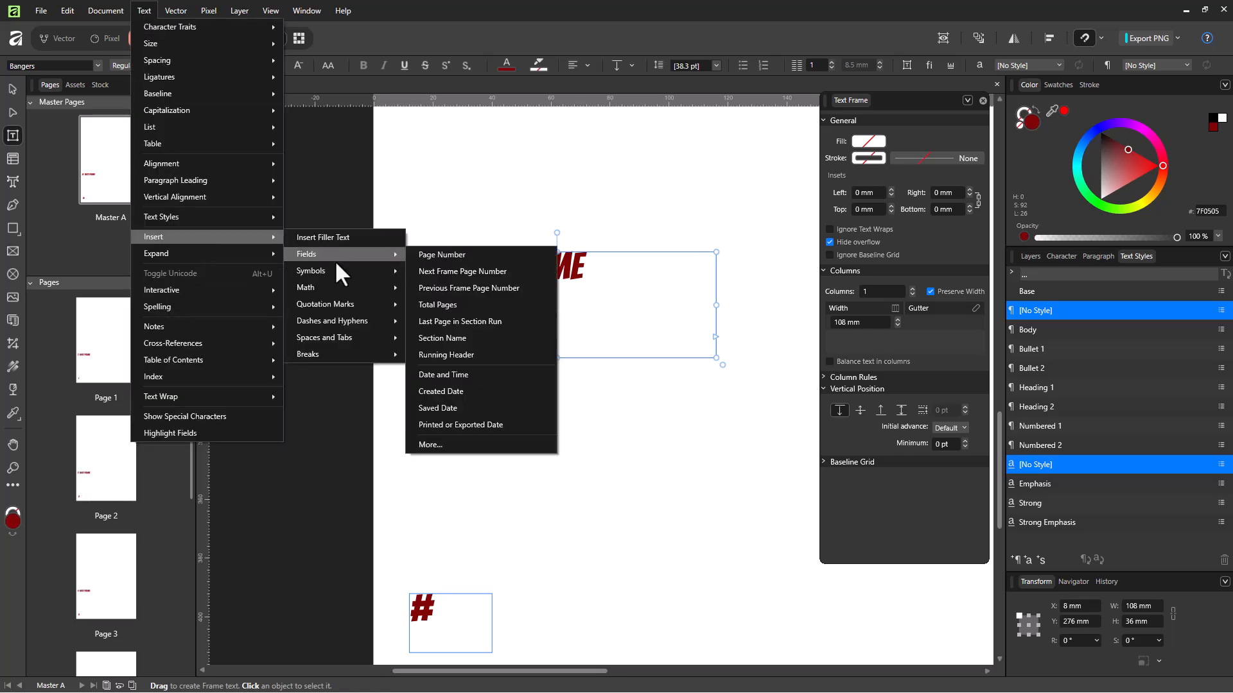
left_click(441, 287)
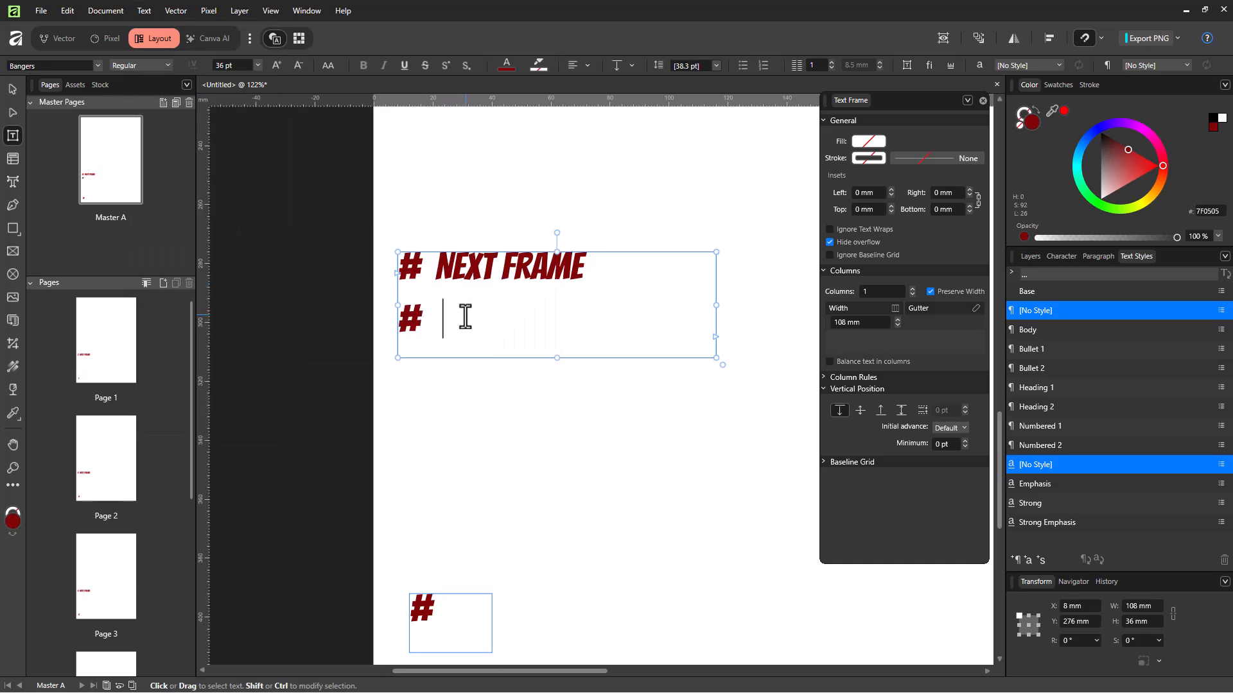
type("PRE")
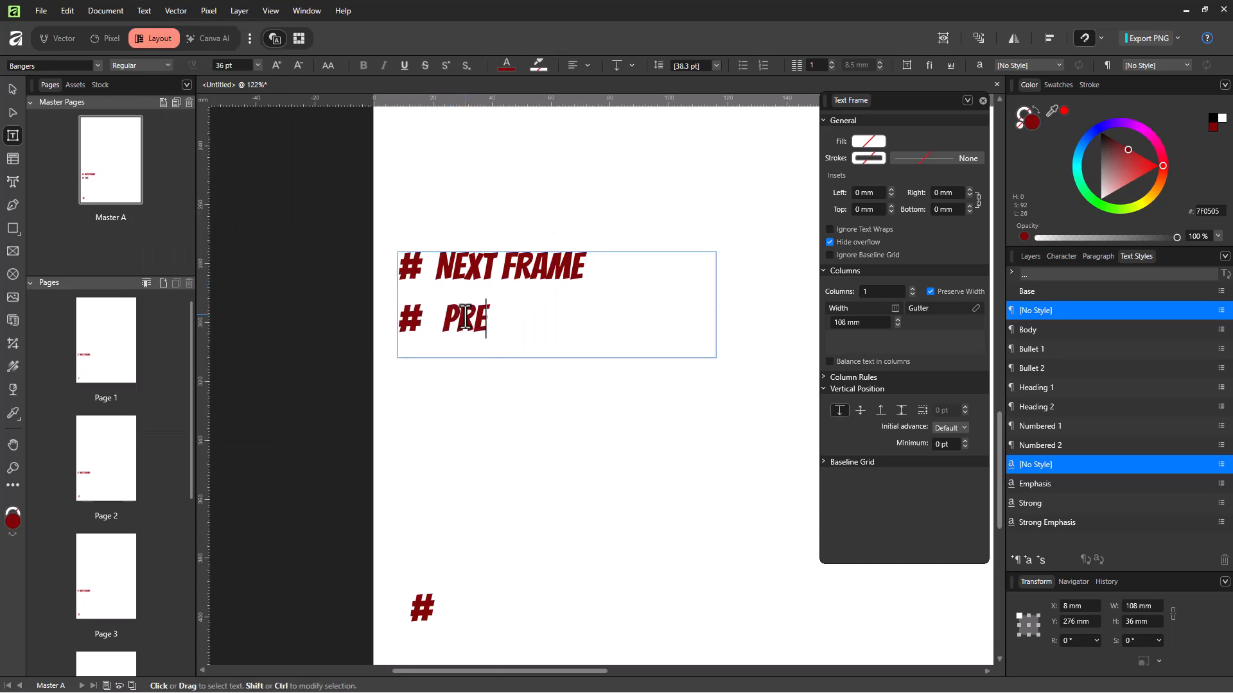
type("VIOUS")
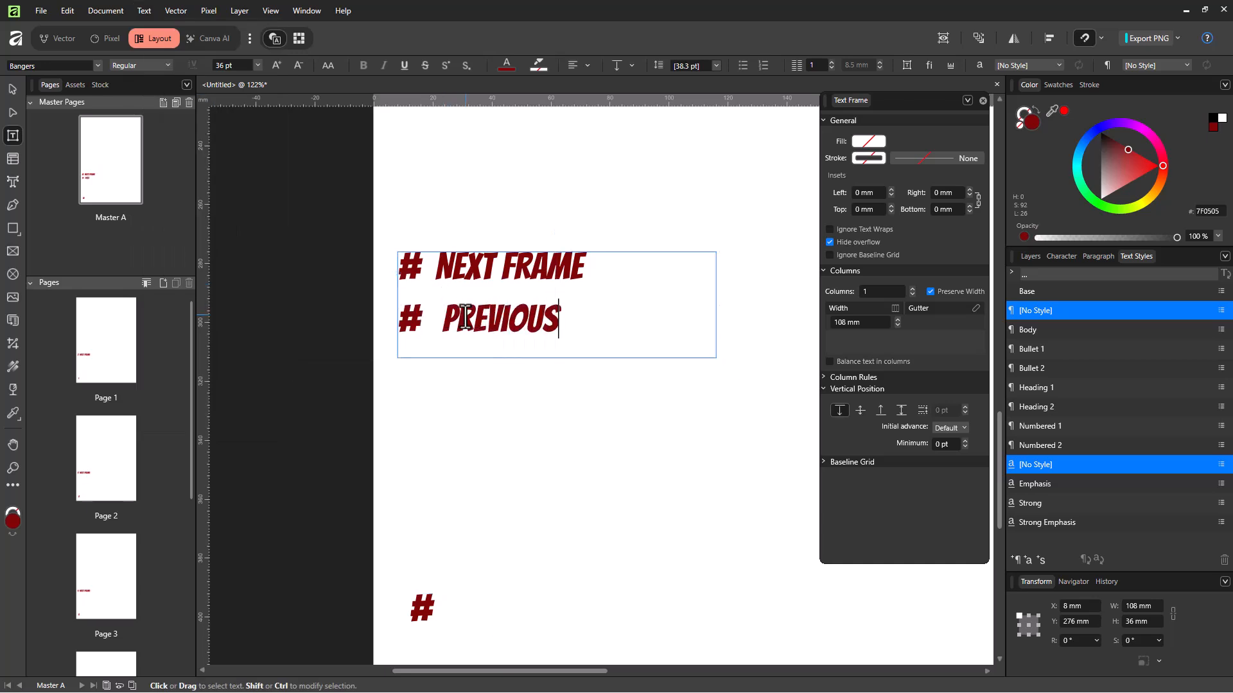
- Extend the upper text frame downward to a height of 60 mm and place the cursor on its third line
left_click_drag(558, 359, 547, 443)
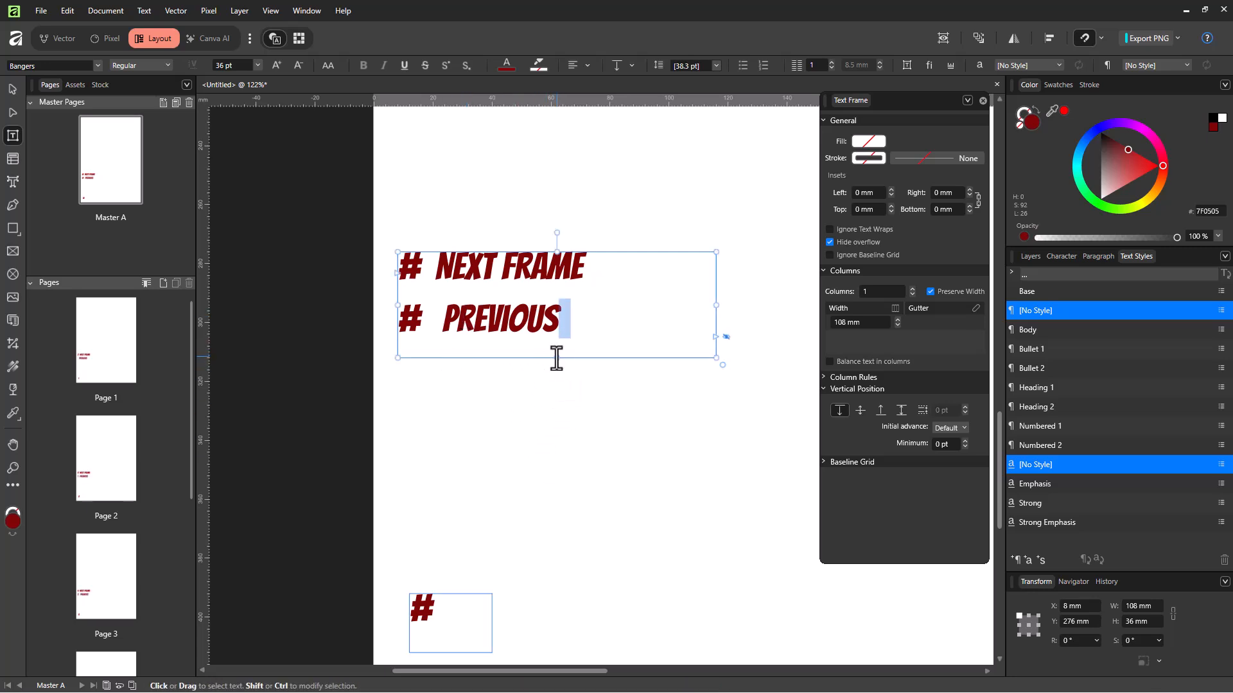
left_click_drag(554, 358, 553, 428)
left_click(480, 369)
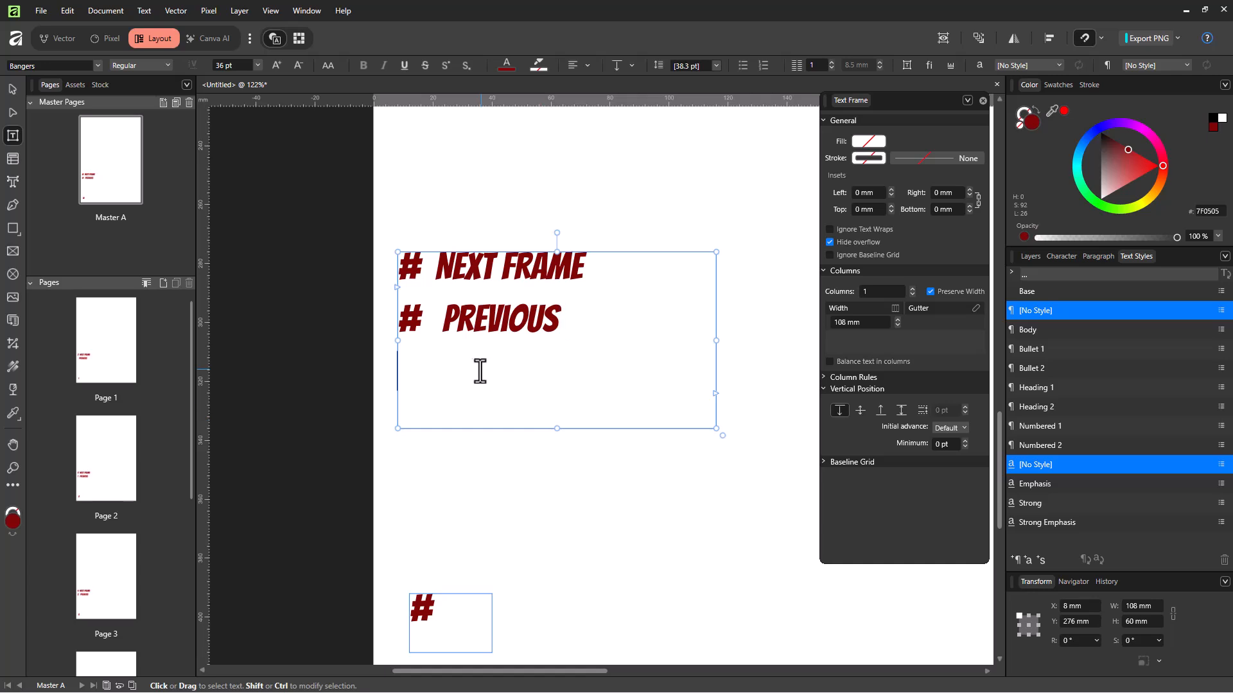
left_click(144, 10)
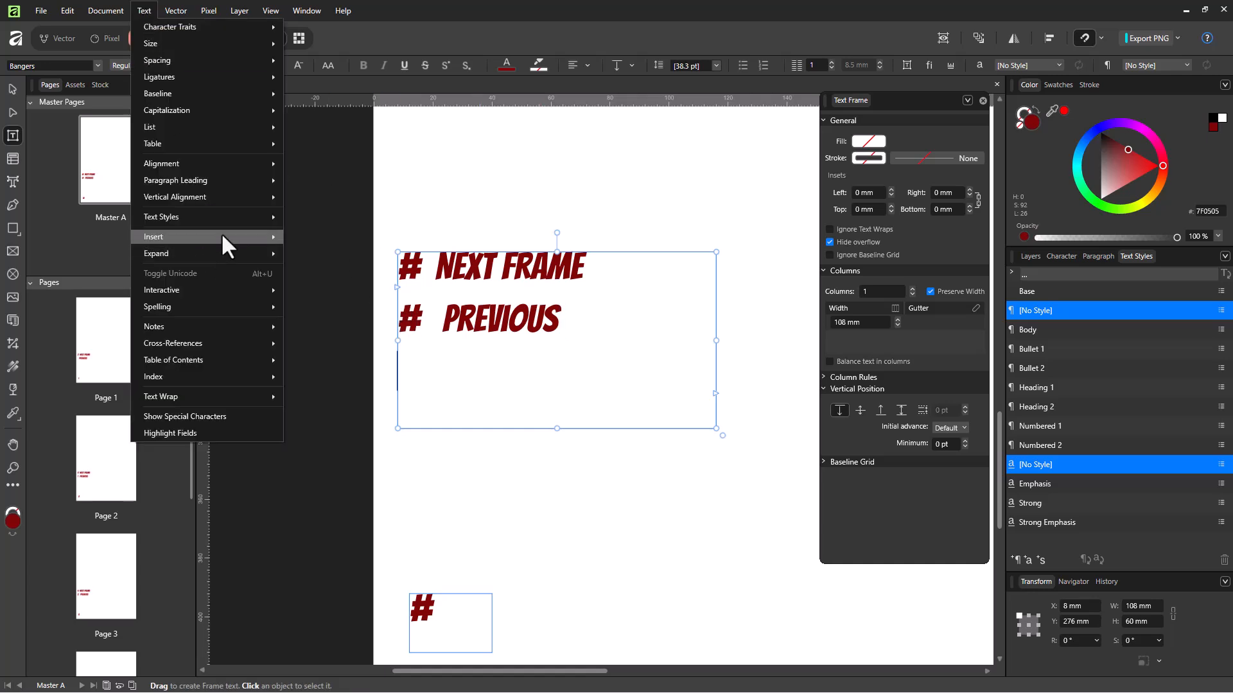
mouse_move(221, 236)
mouse_move(357, 254)
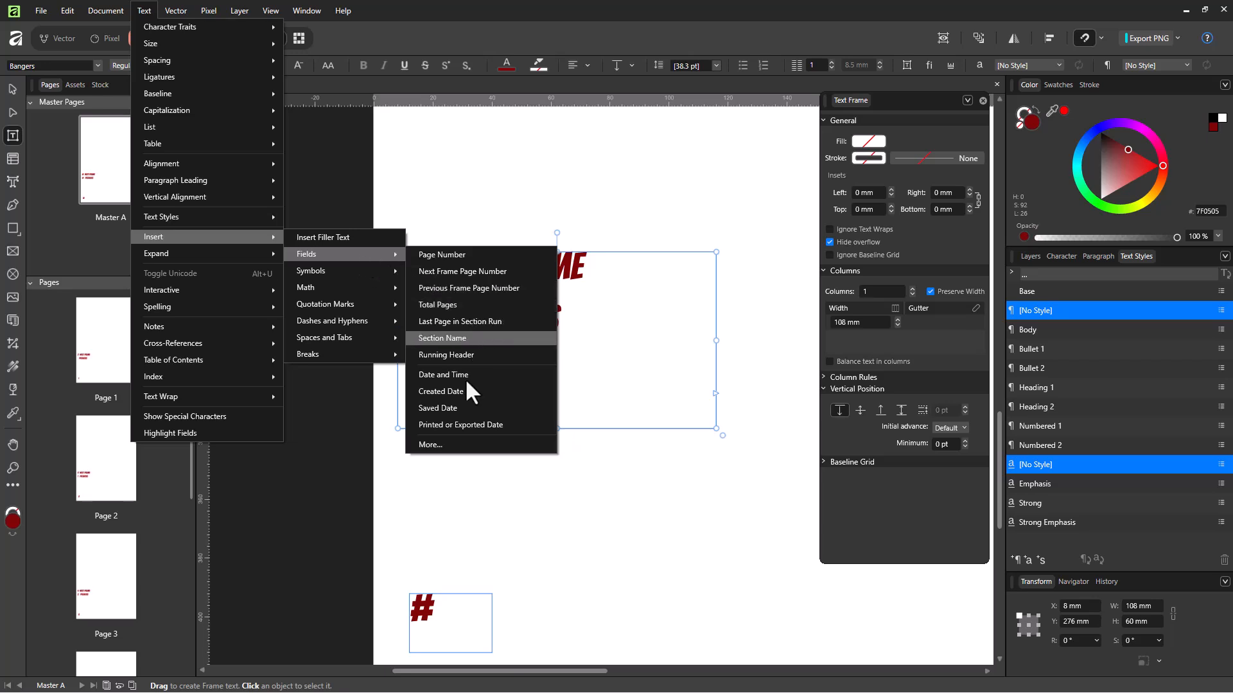
- Append OF and a Total Pages field to the page number in the lower frame, widening that frame to 52 mm
left_click(431, 619)
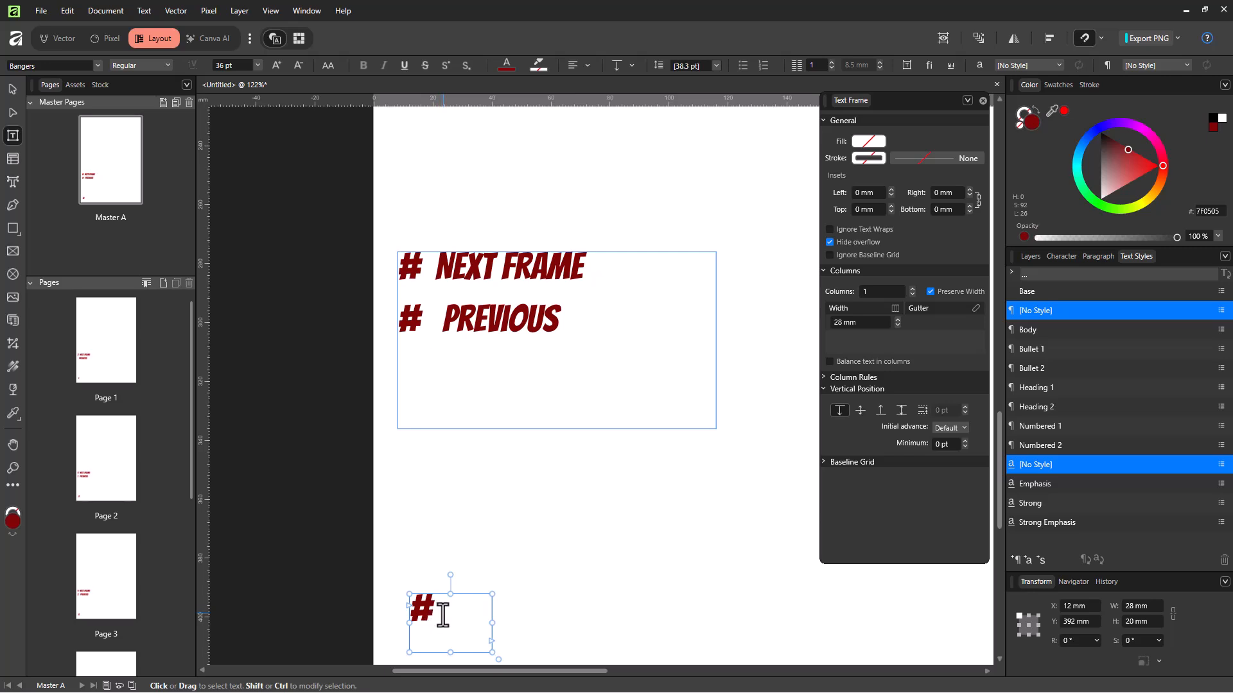
type("OF")
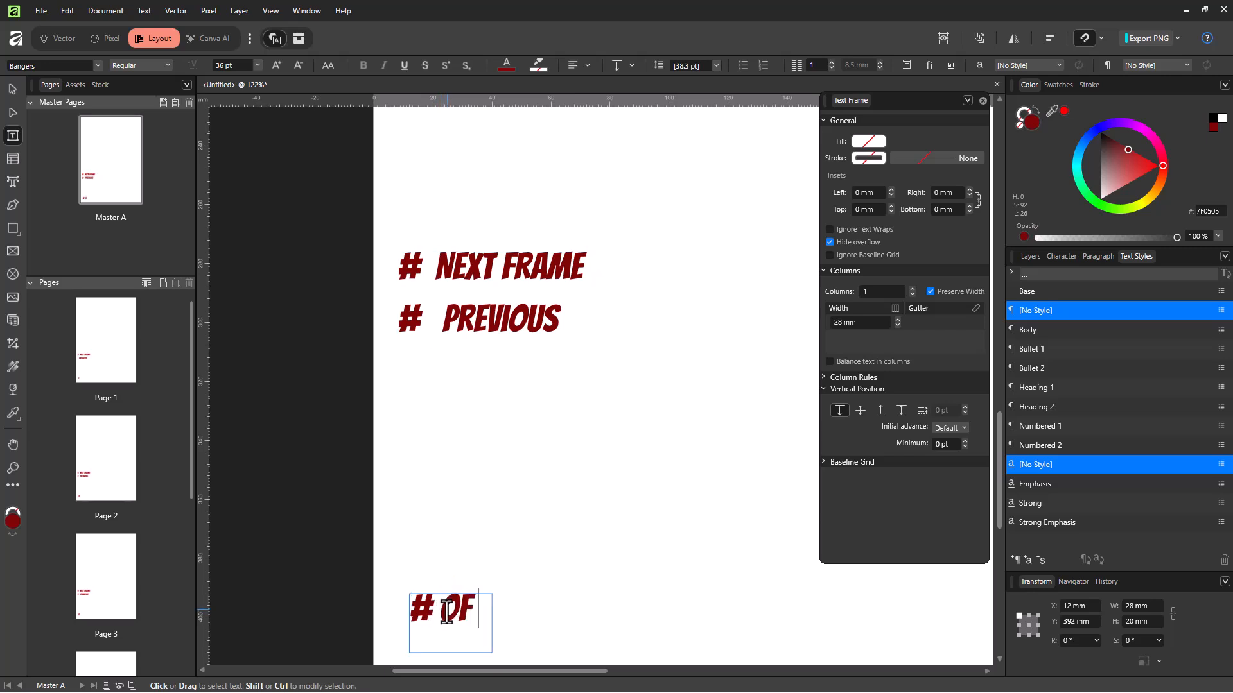
left_click_drag(487, 622, 563, 622)
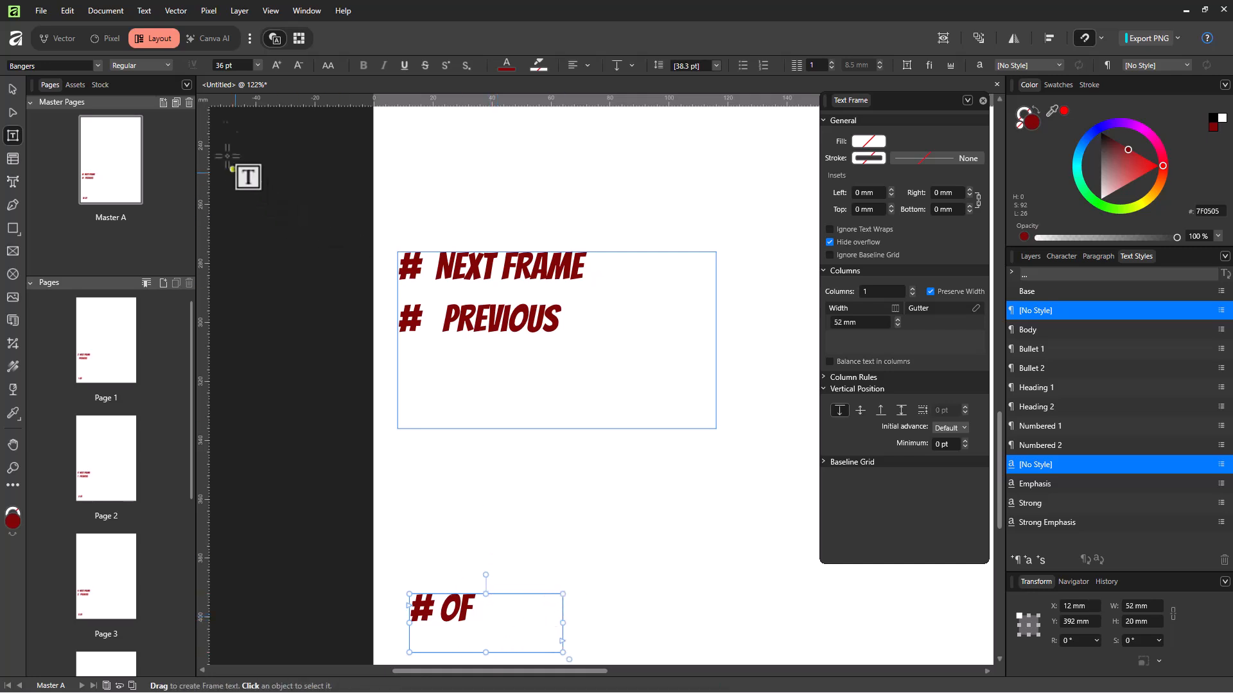
left_click(143, 10)
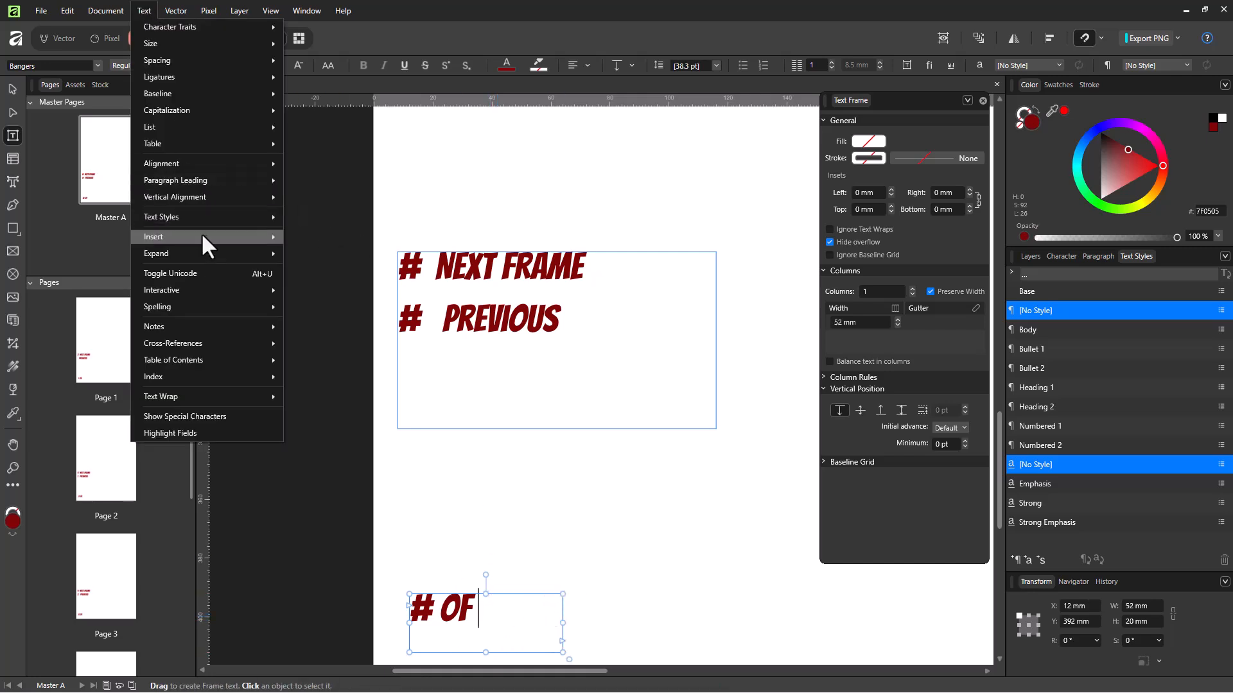
mouse_move(302, 250)
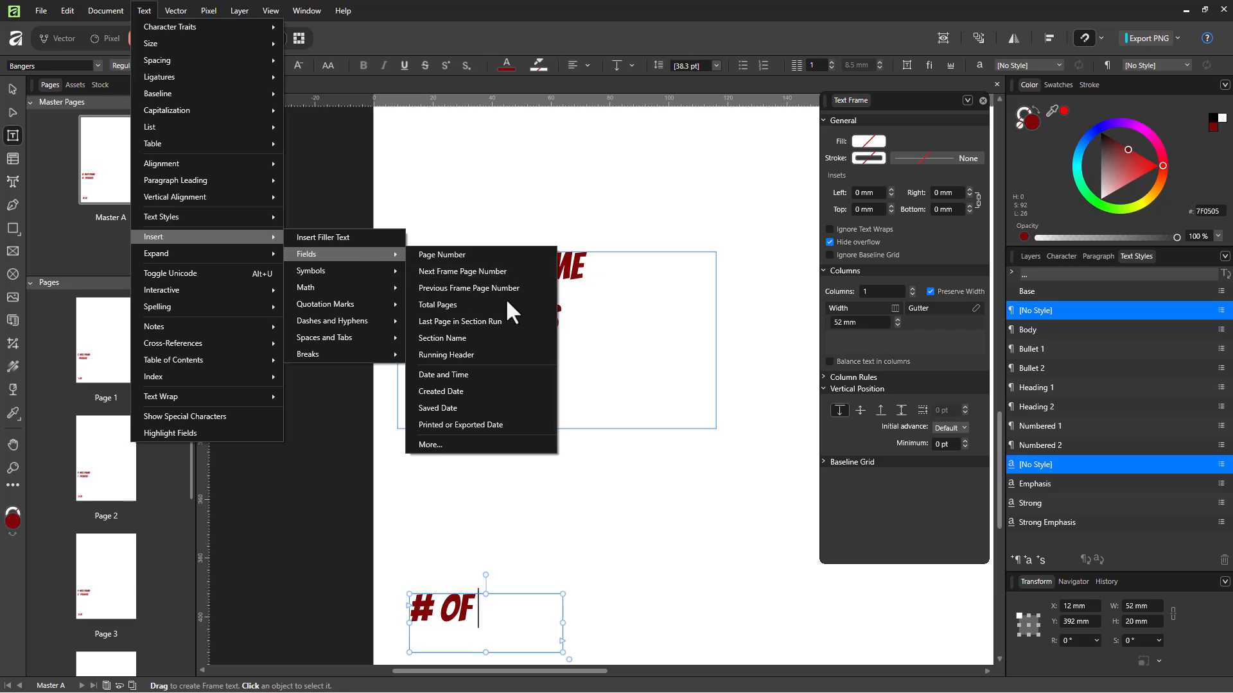
left_click(474, 308)
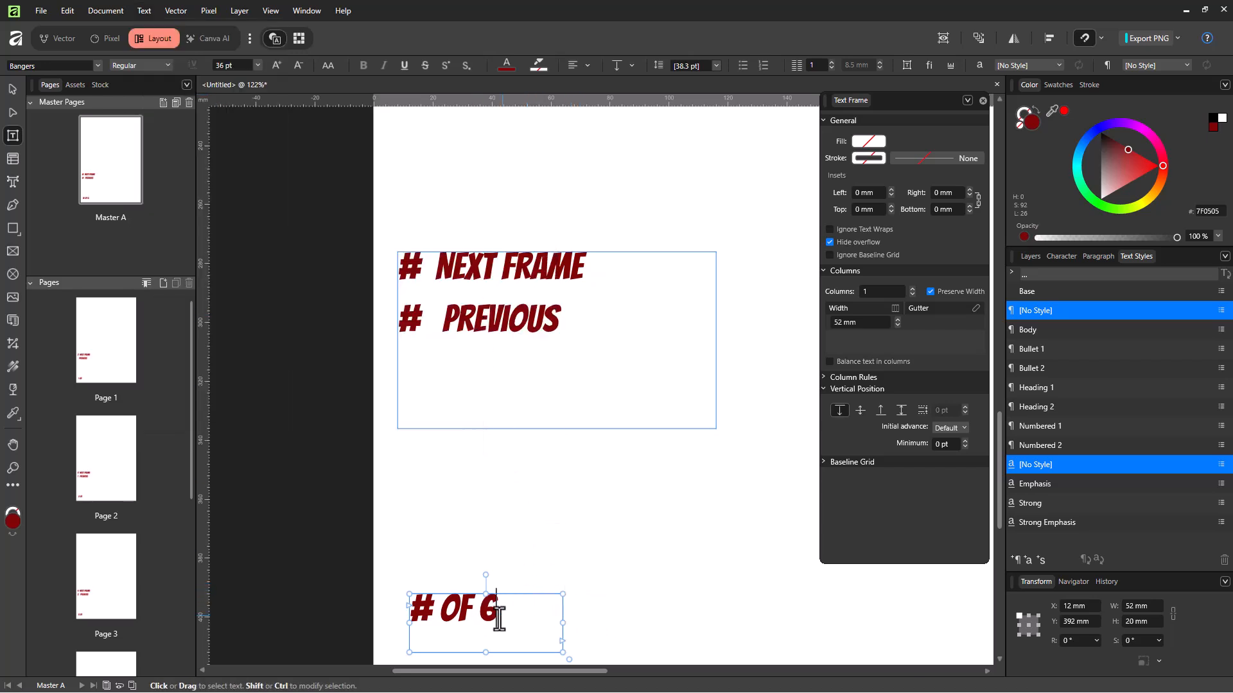
- Duplicate page 6 and the resulting page 7 to extend the document to eight pages
scroll(106, 564, "down", 5)
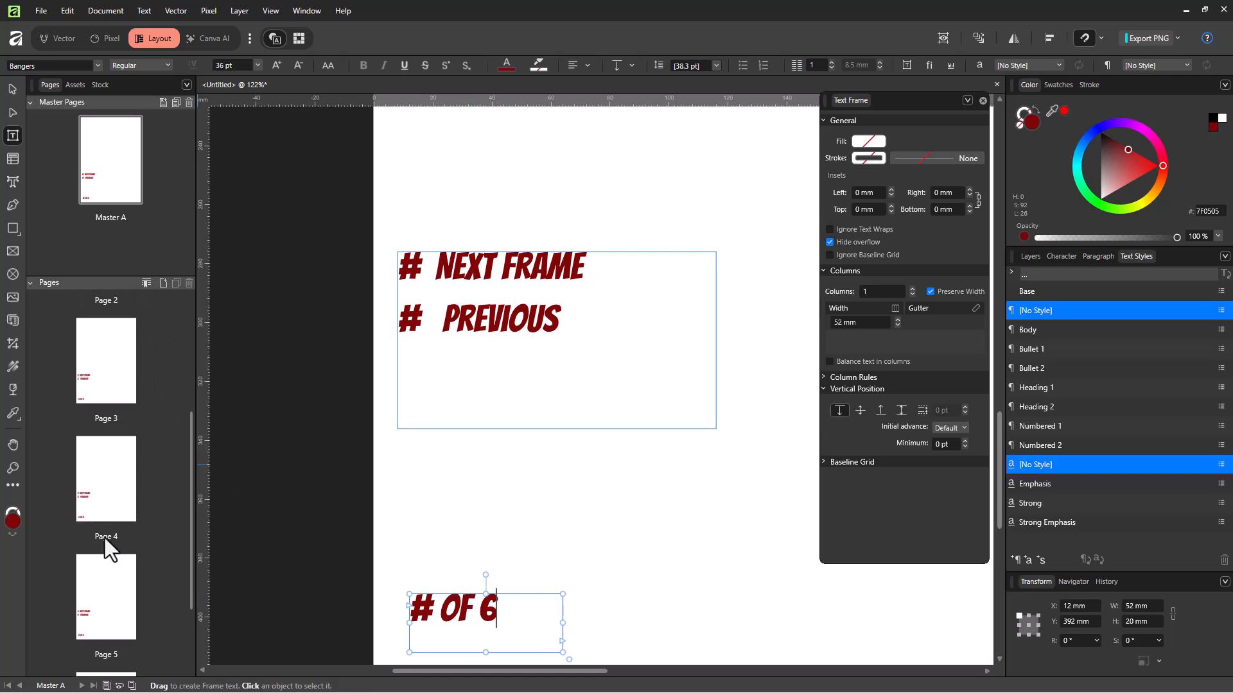
left_click(106, 603)
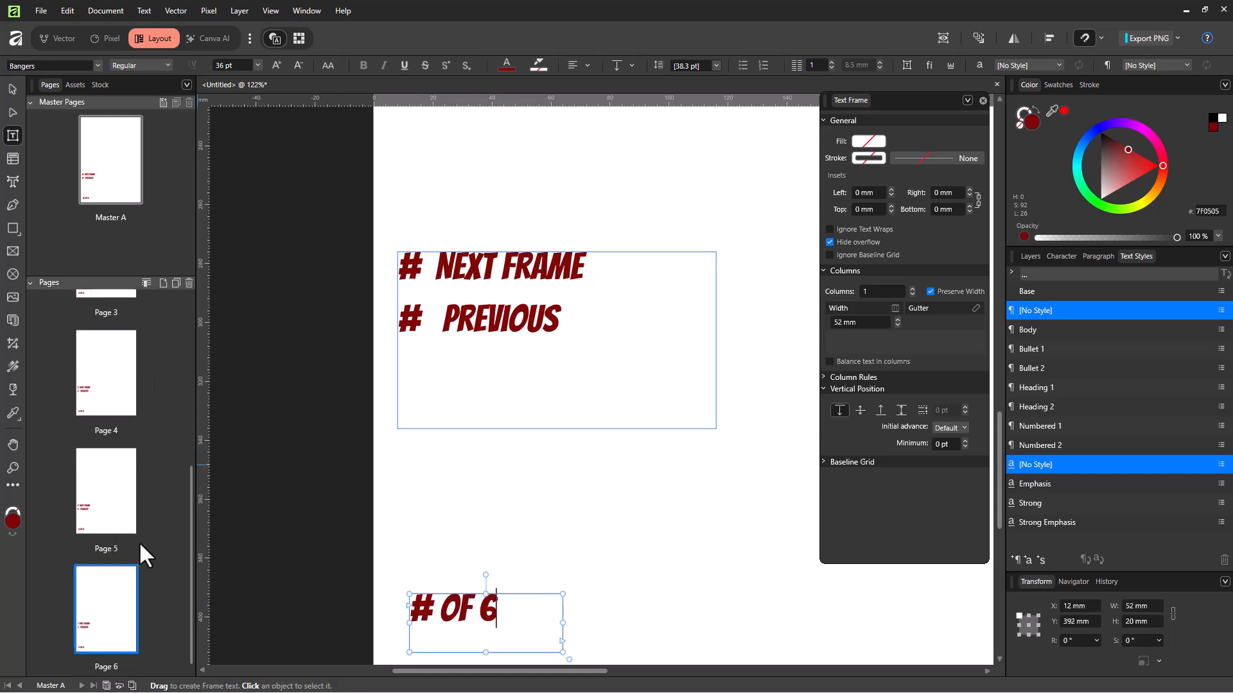
left_click(174, 281)
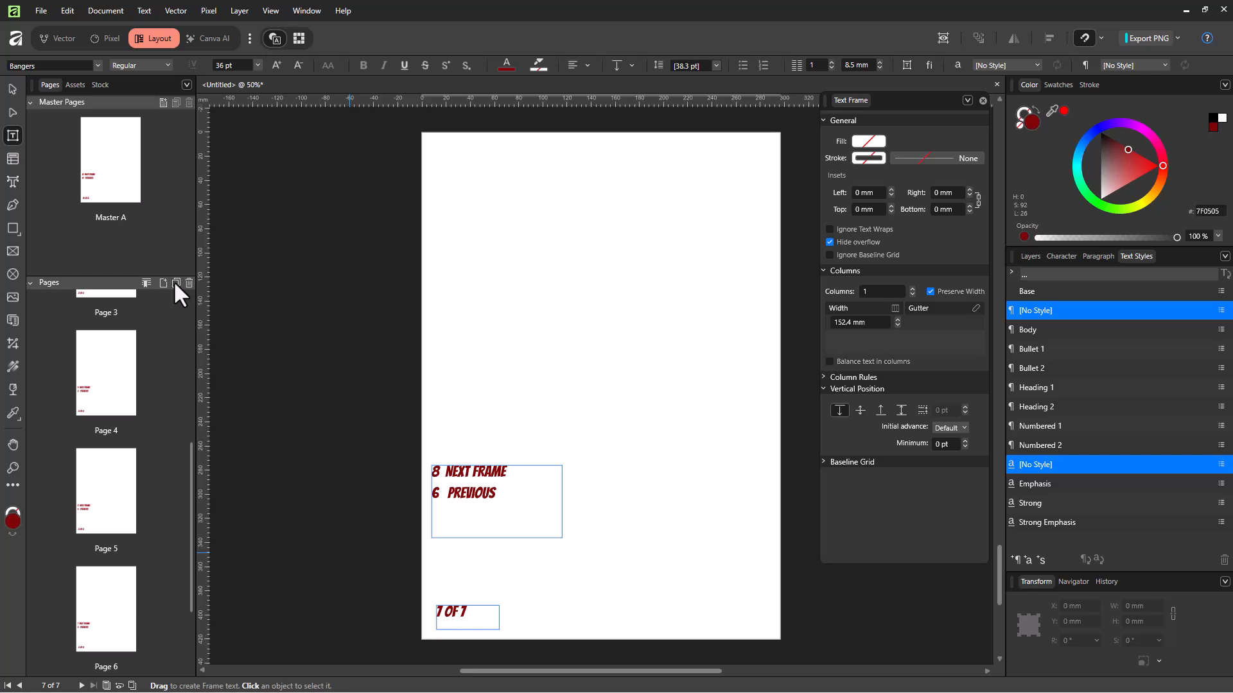
left_click(116, 606)
scroll(117, 607, "down", 2)
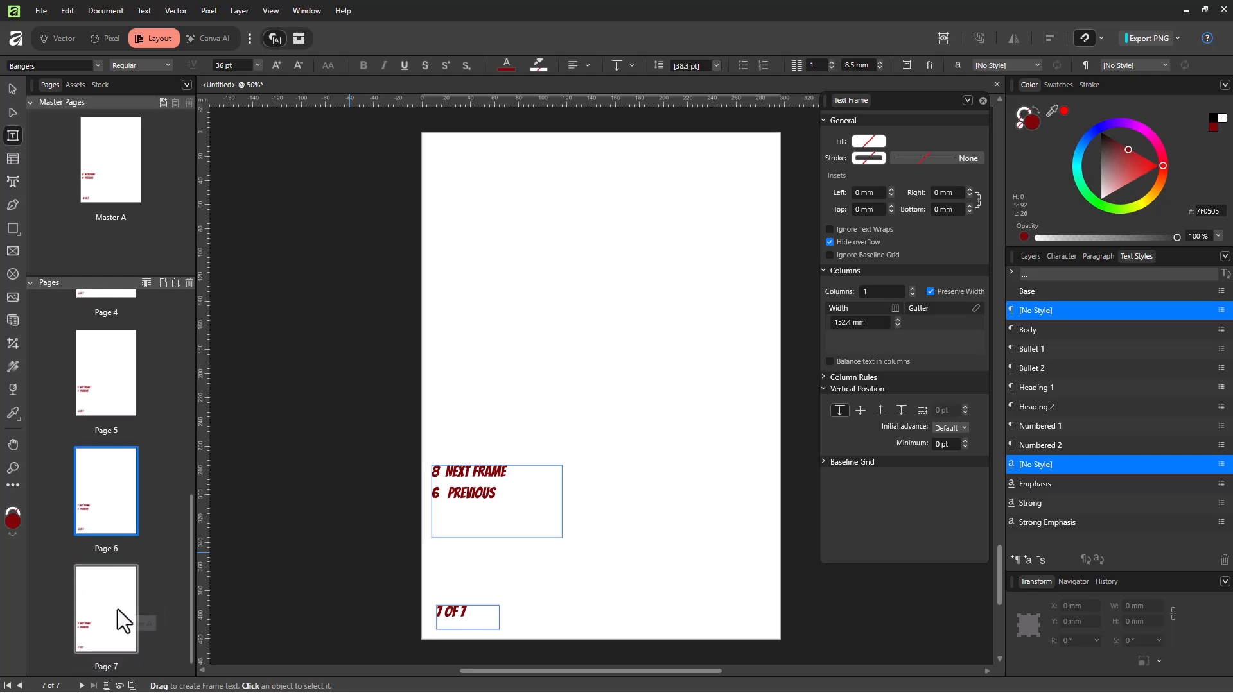
left_click(114, 629)
left_click(176, 282)
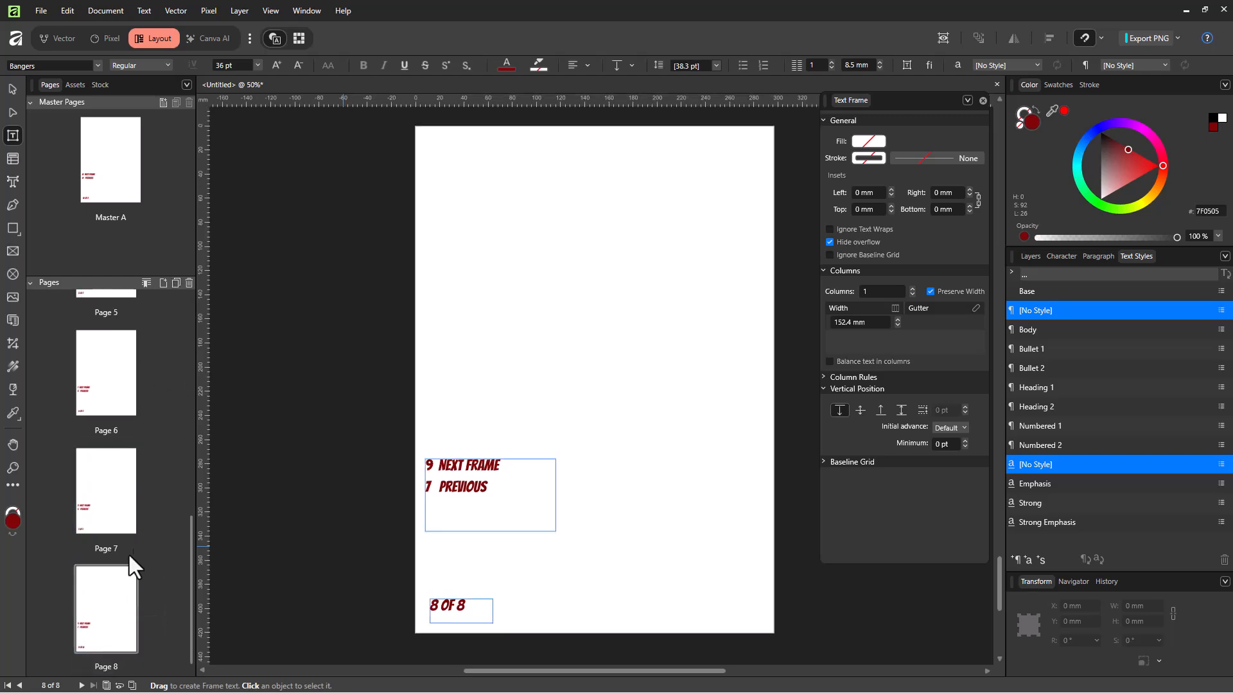
- Check the next-frame, previous-frame and total-page fields on pages 1 and 4
scroll(125, 475, "up", 9)
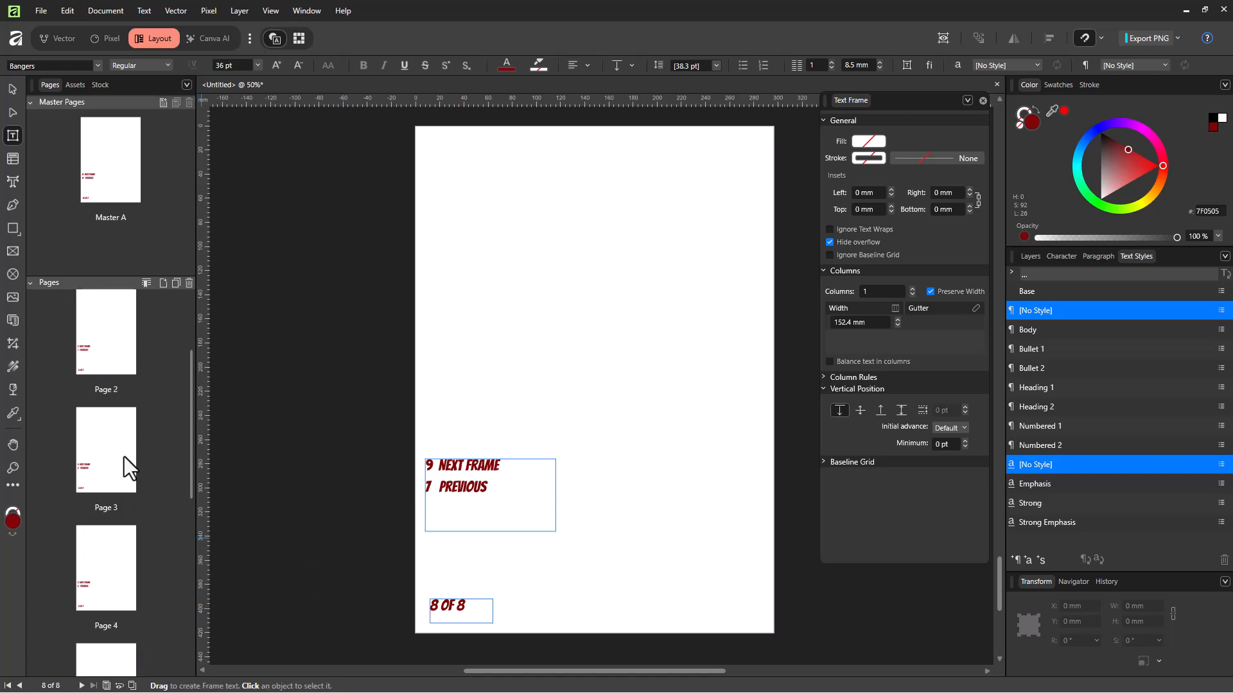
left_click(103, 341)
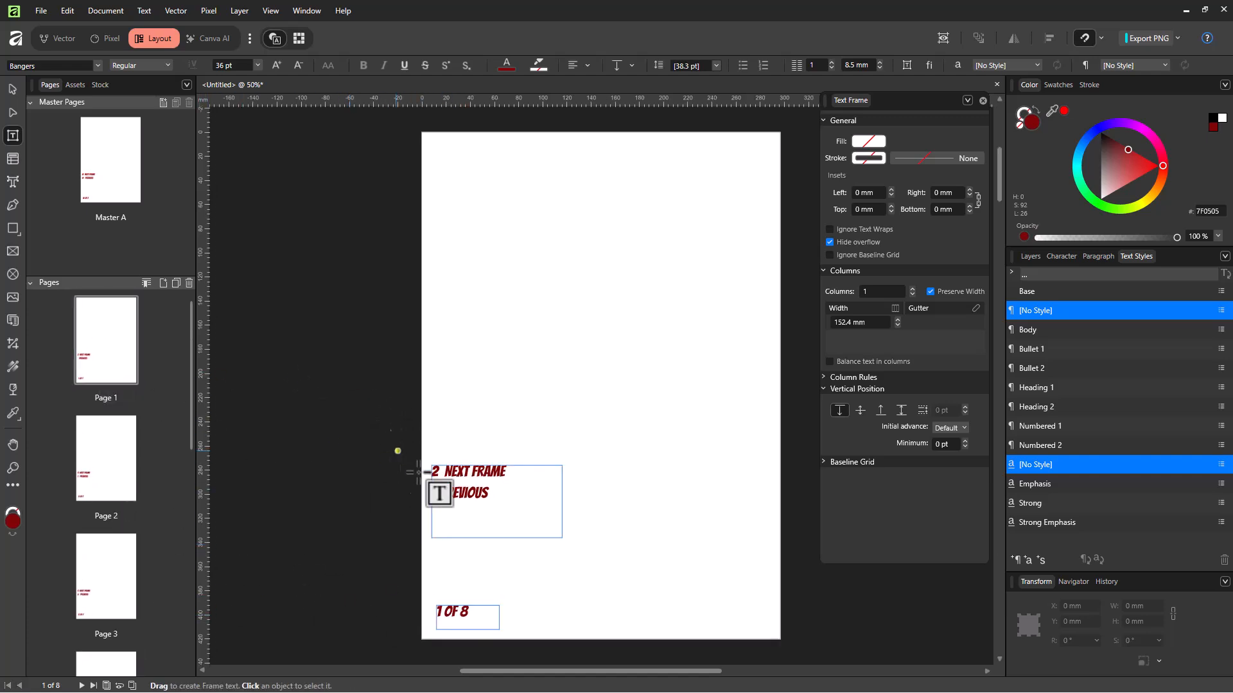
left_click(439, 493)
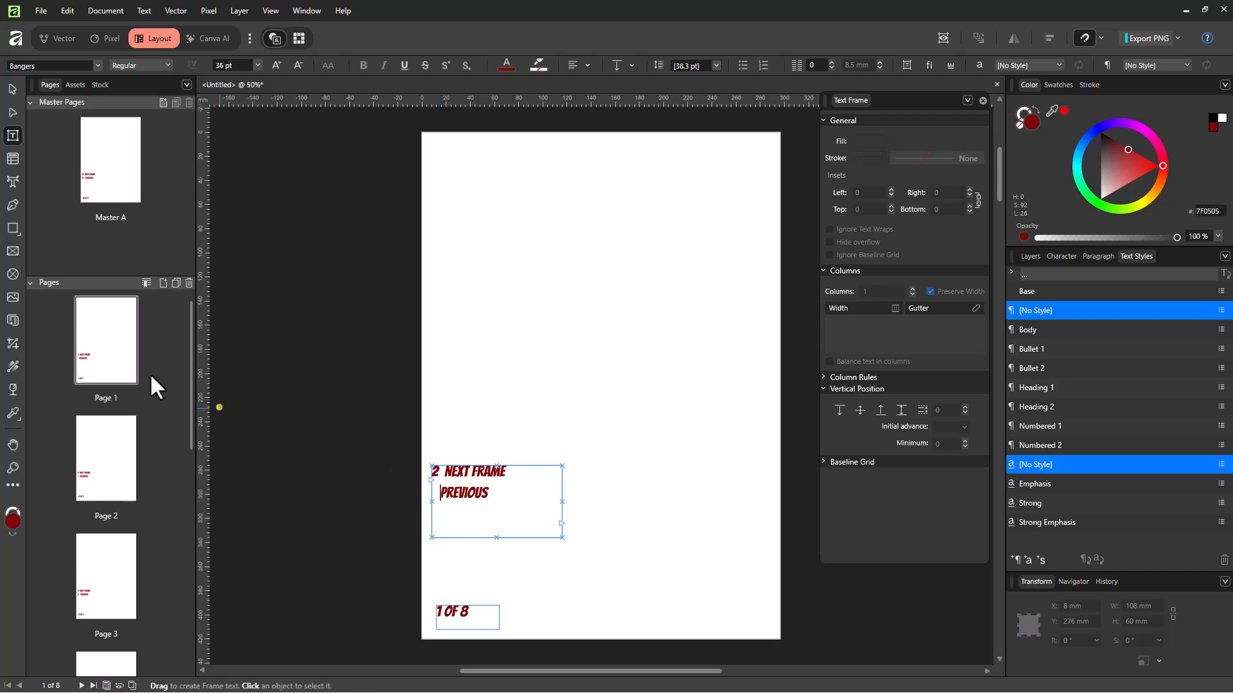
scroll(100, 449, "down", 3)
left_click(101, 479)
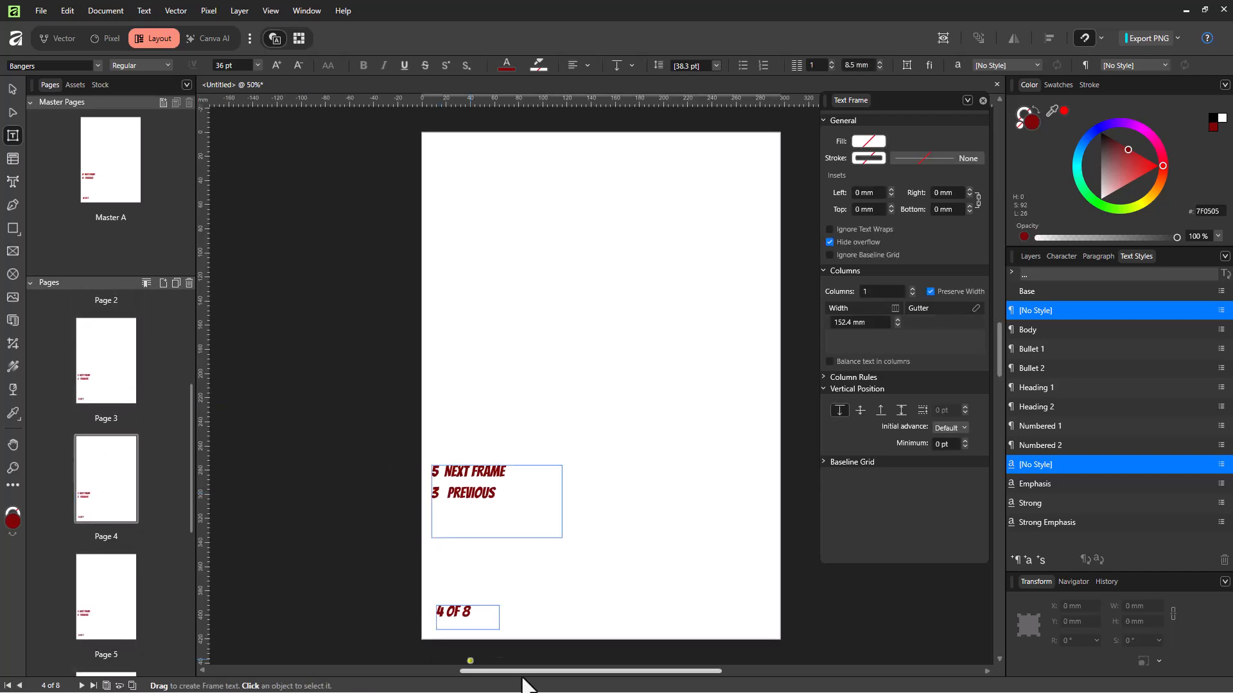
left_click(457, 617)
- Duplicate page 8 to add a ninth page at the end of the document
scroll(90, 539, "down", 5)
left_click(108, 570)
left_click(172, 282)
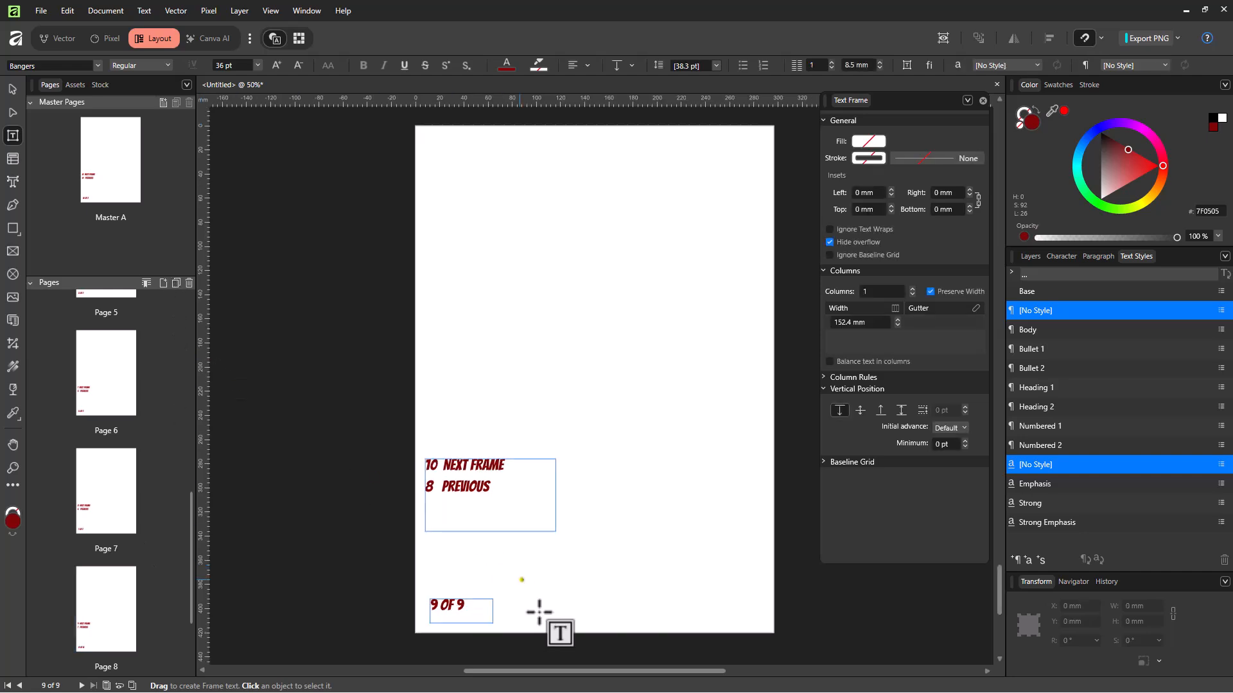